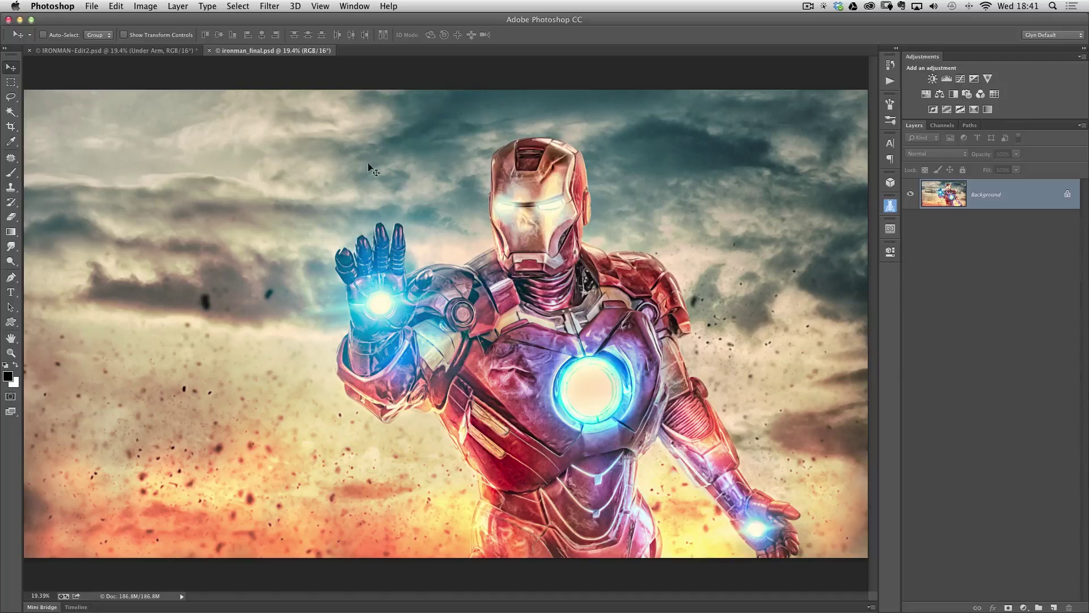
In IRONMAN-Edit2, add a new empty layer above Under Arm and rename it 'blue'.
left_click(158, 52)
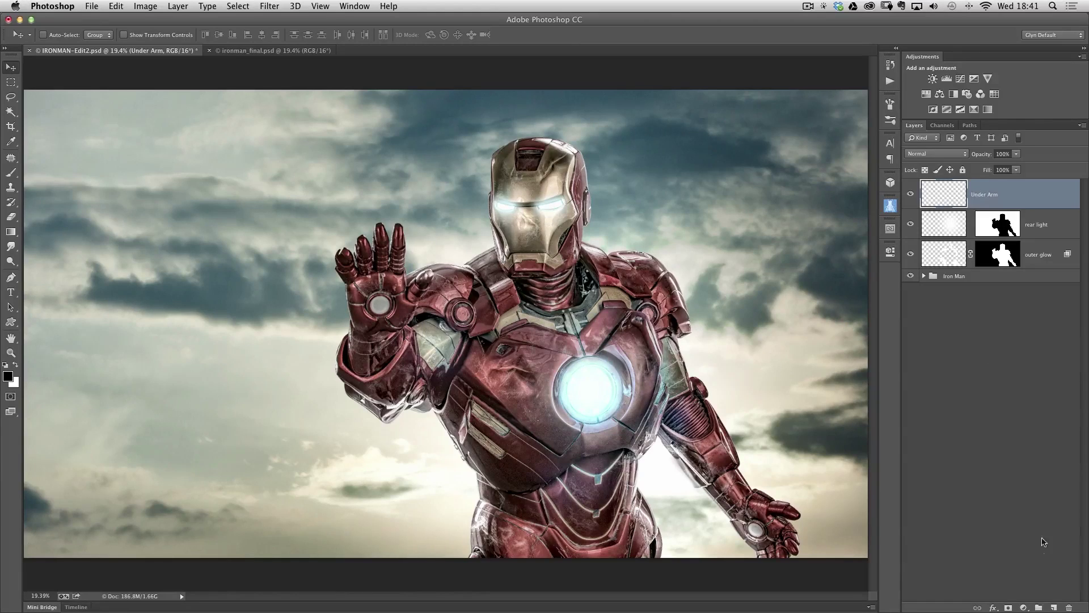
left_click(1052, 608)
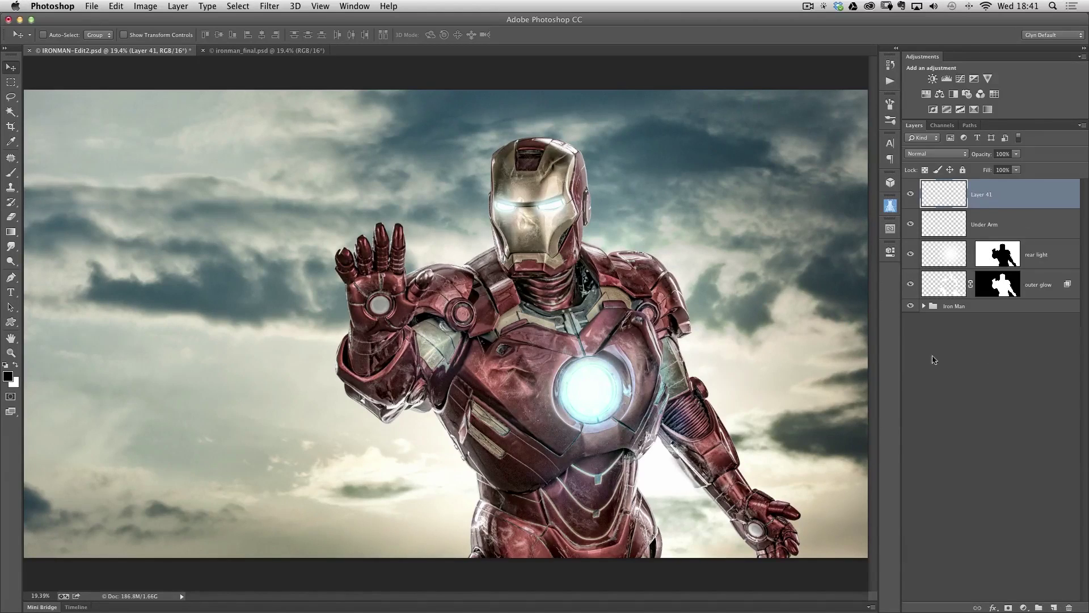
double_click(982, 195)
type("blue")
key("Return")
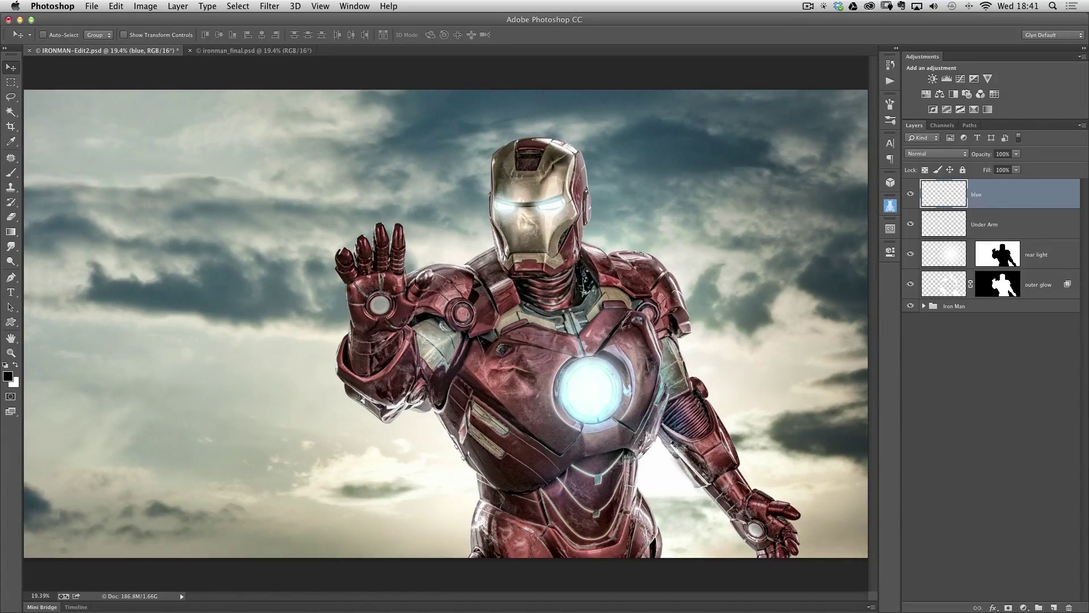
Choose a deep blue (hex 002278) as the foreground colour in the Color Picker.
left_click(8, 377)
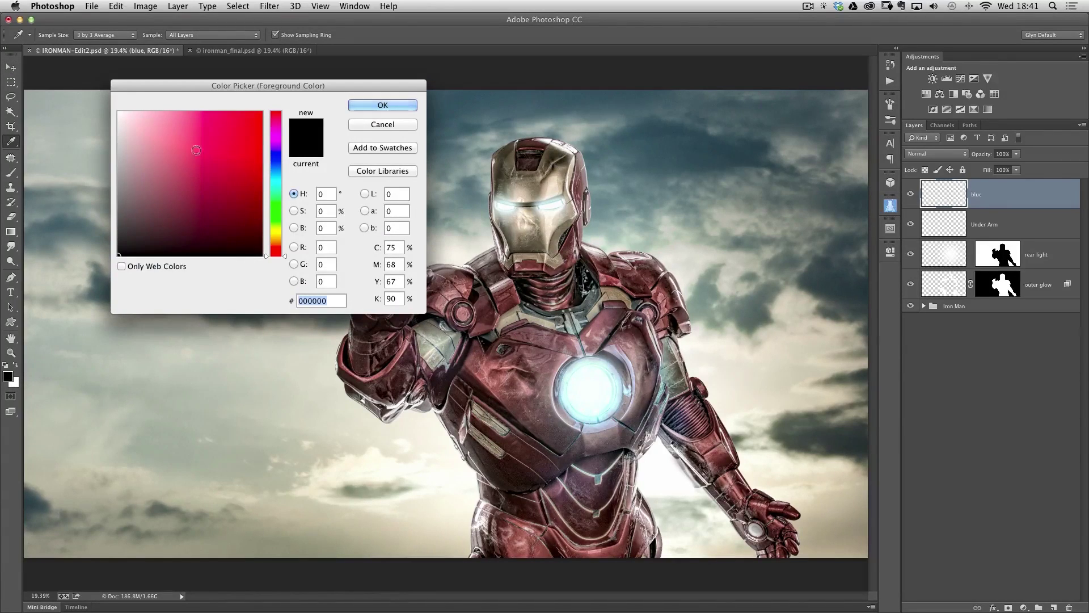
left_click_drag(252, 86, 322, 127)
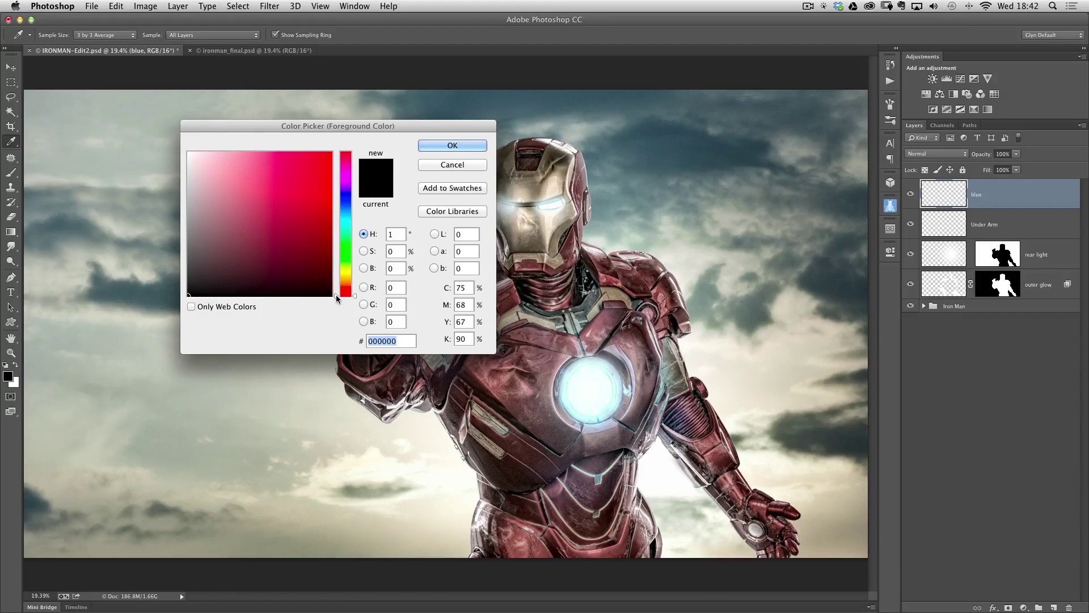
left_click_drag(336, 298, 337, 209)
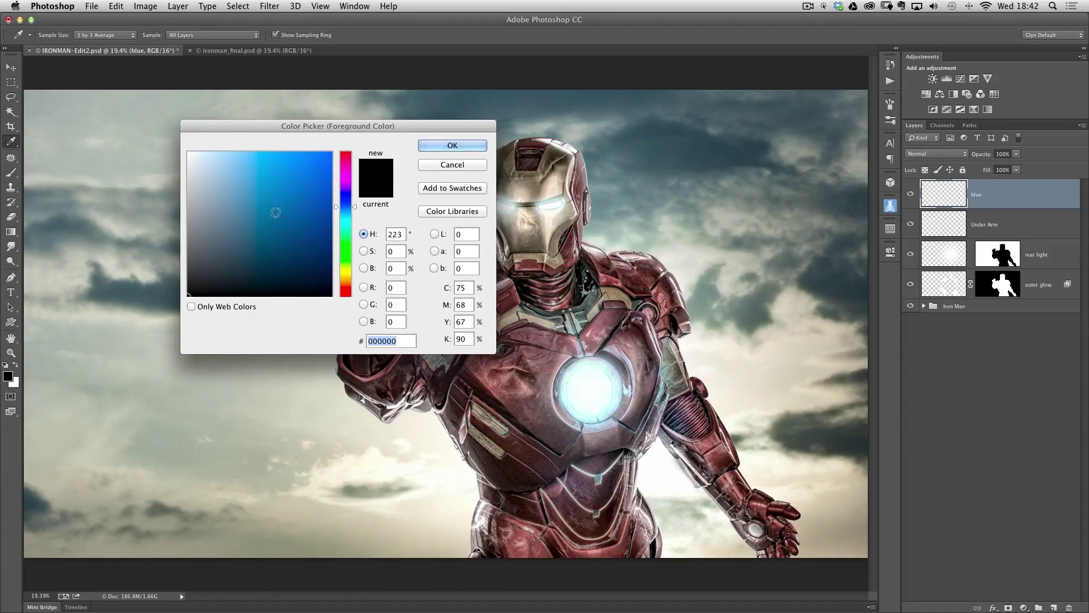
mouse_move(265, 222)
left_mouse_down()
mouse_move(228, 216)
mouse_move(262, 208)
mouse_move(297, 233)
mouse_move(301, 254)
mouse_move(301, 226)
mouse_move(304, 238)
mouse_move(330, 224)
left_mouse_up()
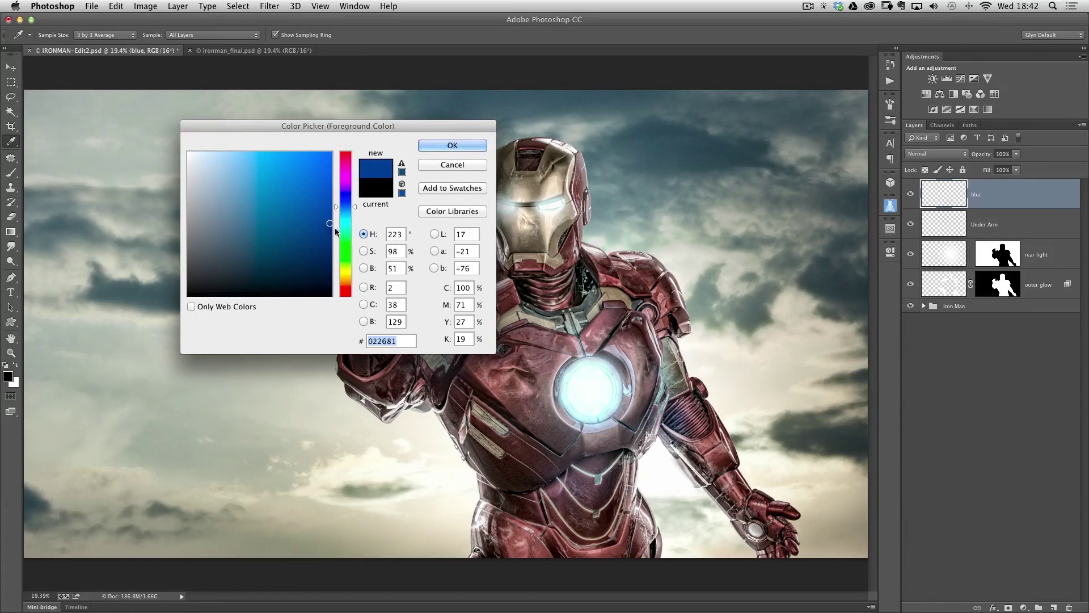
mouse_move(328, 226)
left_mouse_down()
mouse_move(250, 227)
mouse_move(248, 195)
mouse_move(308, 208)
mouse_move(290, 233)
mouse_move(254, 243)
mouse_move(264, 201)
mouse_move(278, 211)
mouse_move(266, 229)
mouse_move(288, 222)
left_mouse_up()
left_click(288, 221)
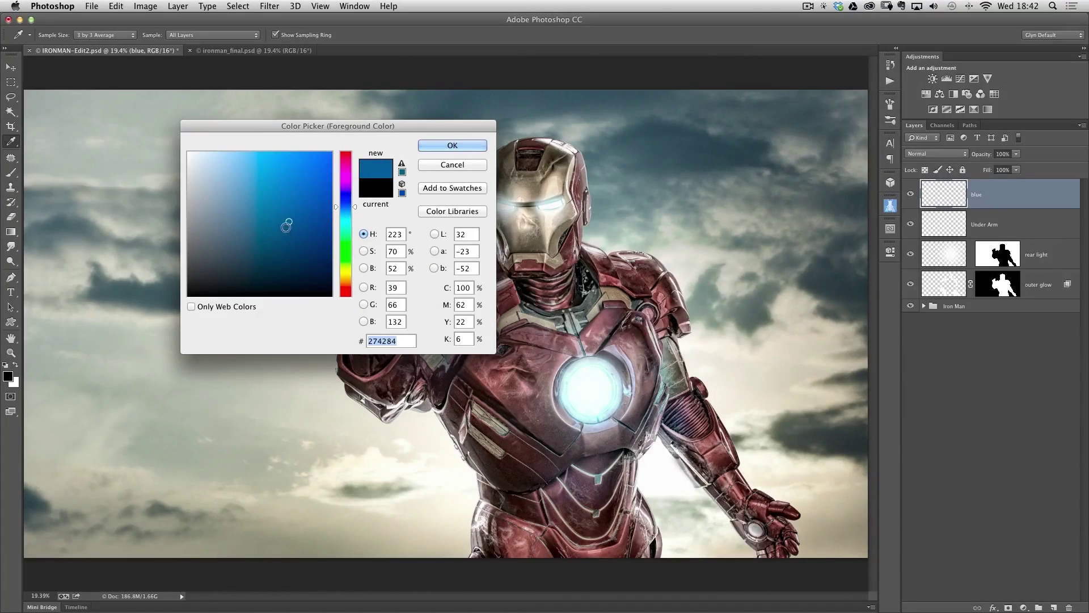
left_click(280, 226)
left_click(264, 224)
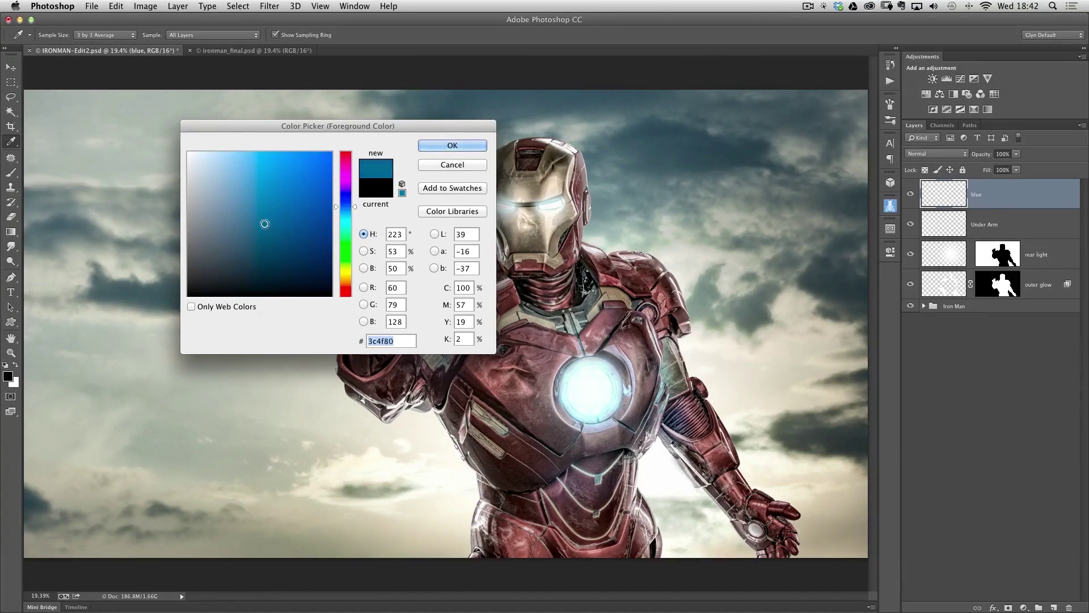
mouse_move(264, 224)
left_mouse_down()
mouse_move(204, 221)
mouse_move(326, 222)
mouse_move(259, 225)
mouse_move(271, 163)
mouse_move(263, 258)
mouse_move(263, 206)
mouse_move(278, 221)
left_mouse_up()
mouse_move(278, 221)
left_mouse_down()
mouse_move(267, 187)
mouse_move(271, 228)
mouse_move(342, 228)
left_mouse_up()
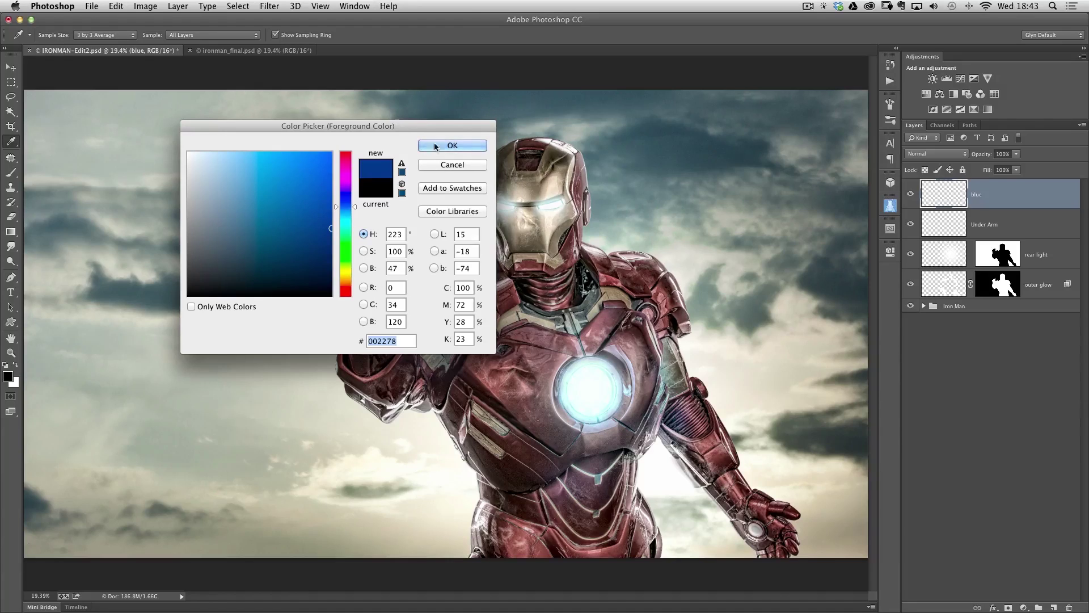
Accept the deep blue and set up a soft brush with 0% hardness.
left_click(452, 146)
key("v")
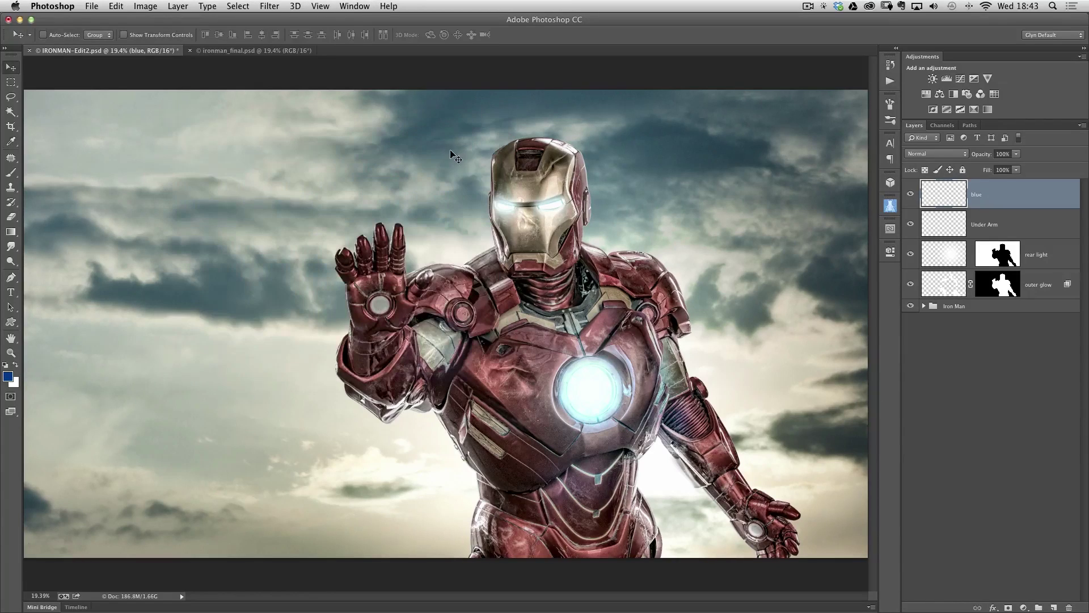
key("b")
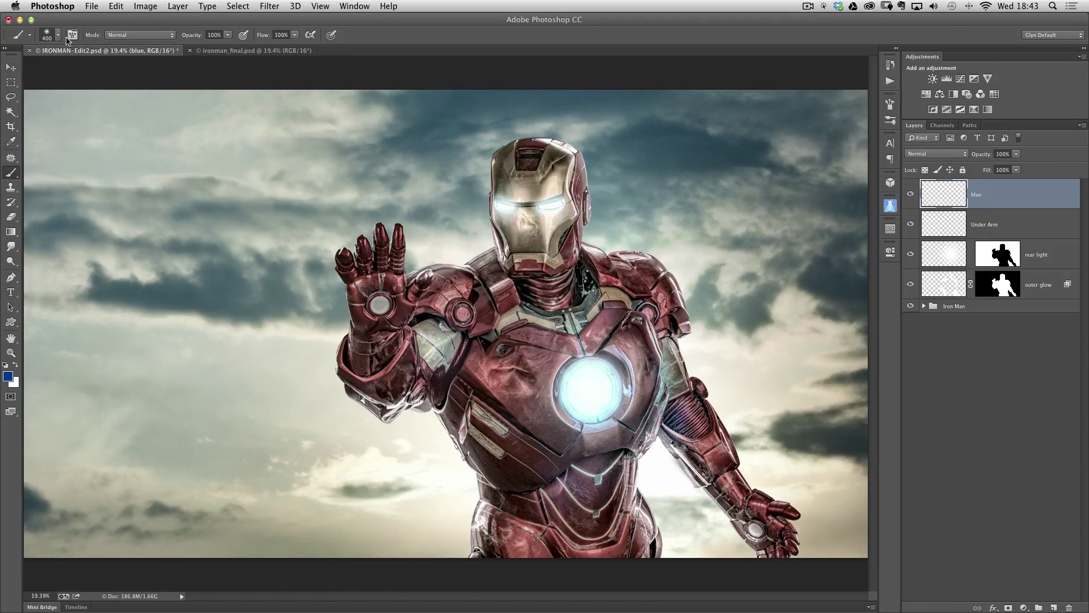
left_click(56, 36)
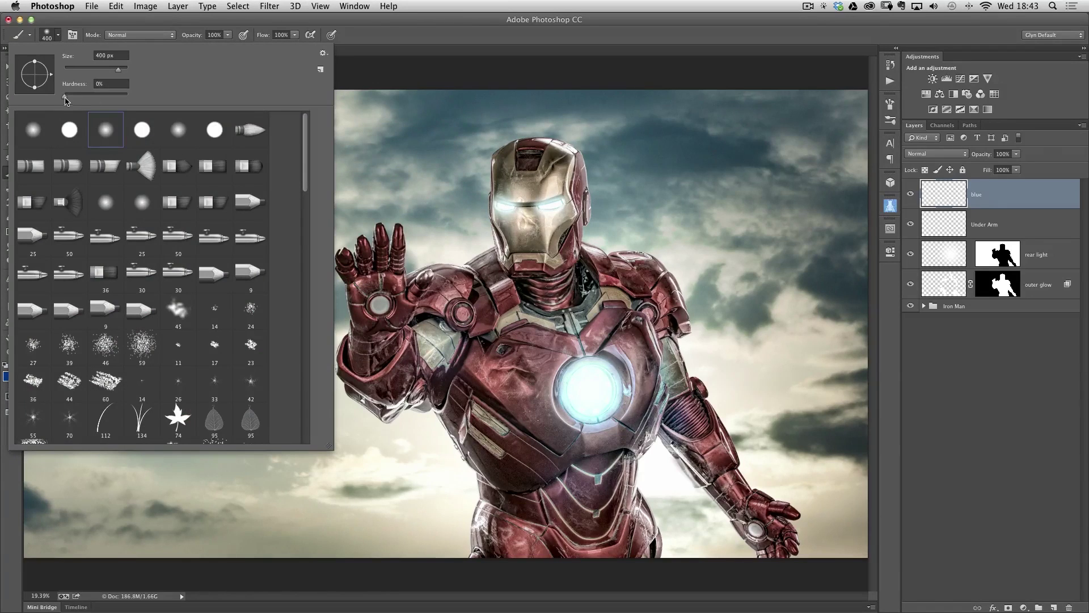
left_click_drag(65, 100, 56, 100)
left_click(374, 35)
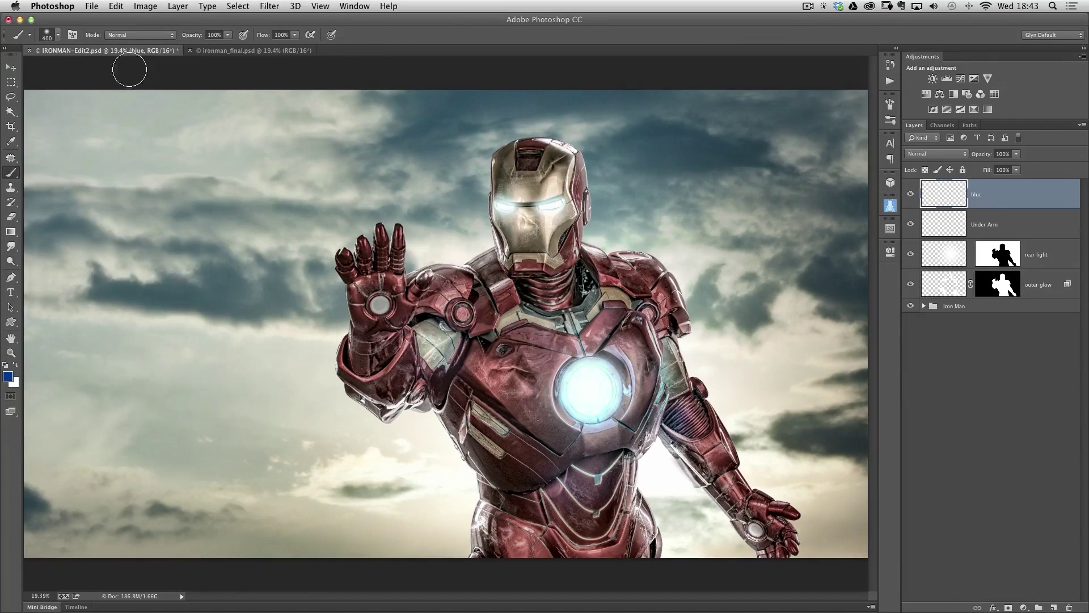
Turn off Shape Dynamics, enlarge the brush to 500 px and paint blue over the chest.
left_click(72, 35)
left_click(647, 138)
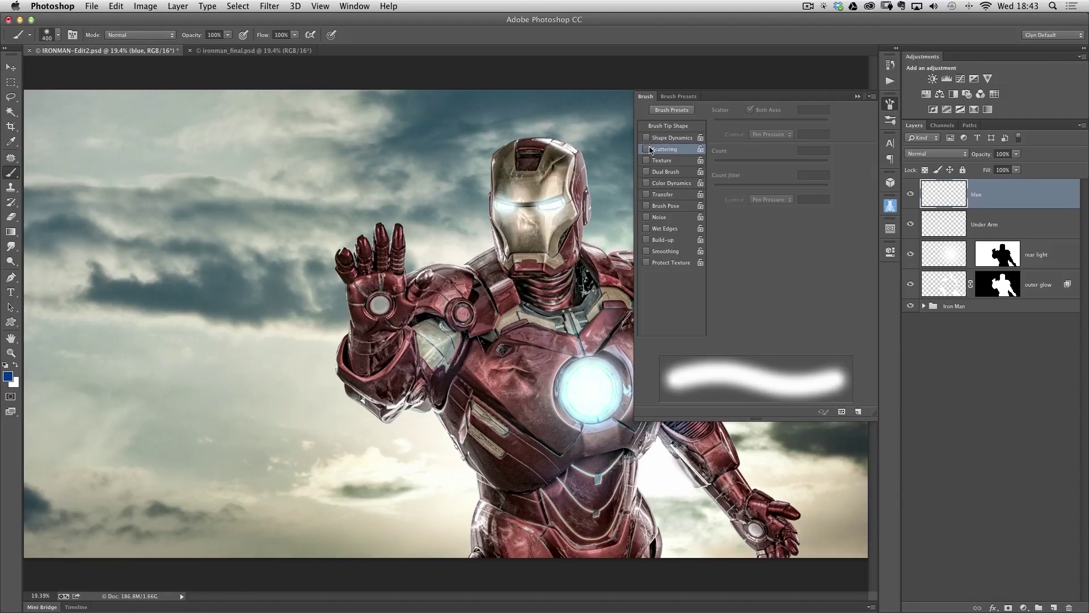
left_click(890, 105)
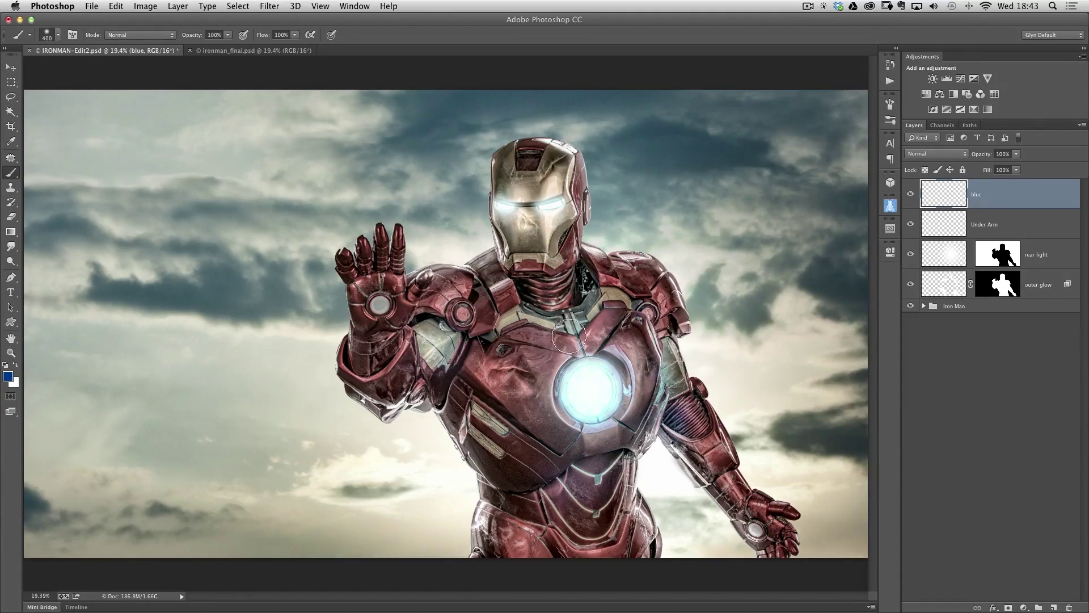
key("bracketright")
mouse_move(548, 356)
left_mouse_down()
mouse_move(541, 429)
mouse_move(561, 443)
mouse_move(620, 434)
mouse_move(644, 384)
mouse_move(621, 346)
mouse_move(556, 351)
mouse_move(544, 402)
mouse_move(560, 430)
mouse_move(531, 378)
mouse_move(510, 372)
mouse_move(532, 365)
mouse_move(529, 349)
mouse_move(605, 334)
mouse_move(611, 344)
mouse_move(582, 348)
mouse_move(605, 313)
mouse_move(637, 342)
left_mouse_up()
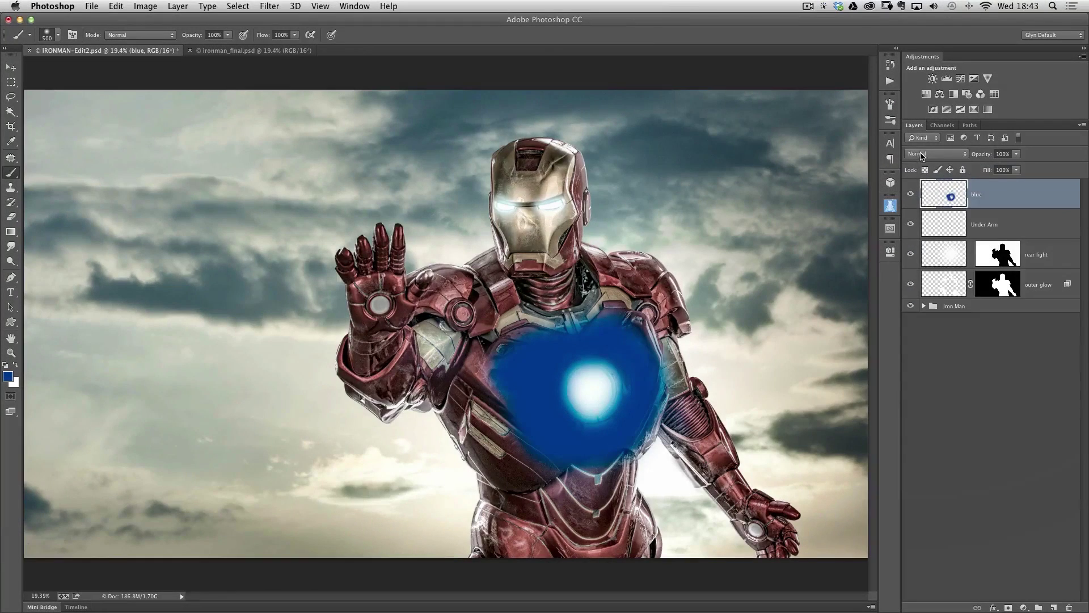
Set the blue layer to Color Dodge, compare it against Normal, then reapply Color Dodge.
left_click(922, 155)
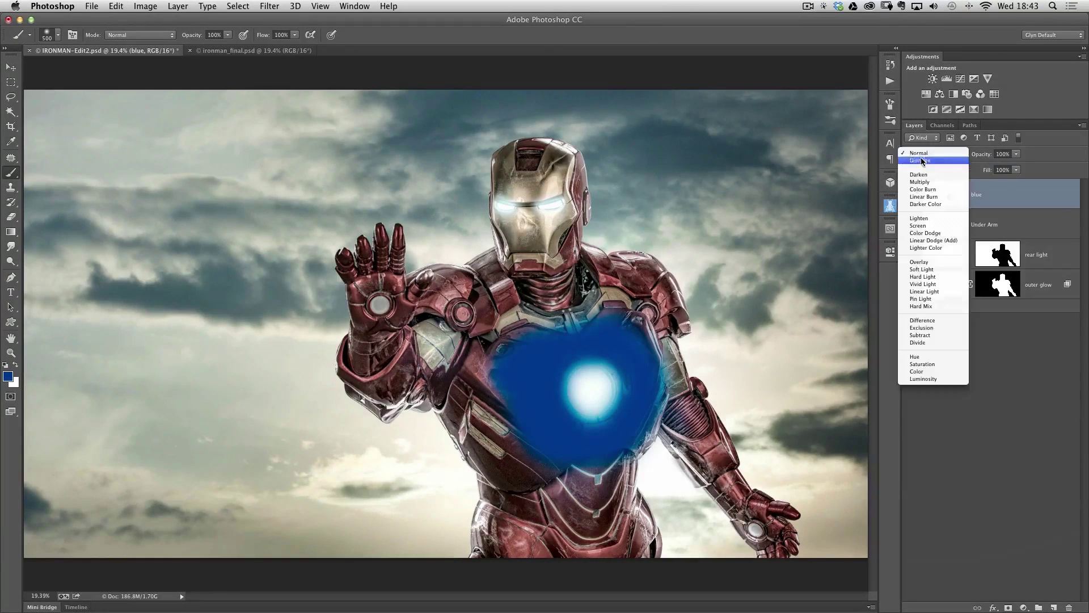
left_click(937, 233)
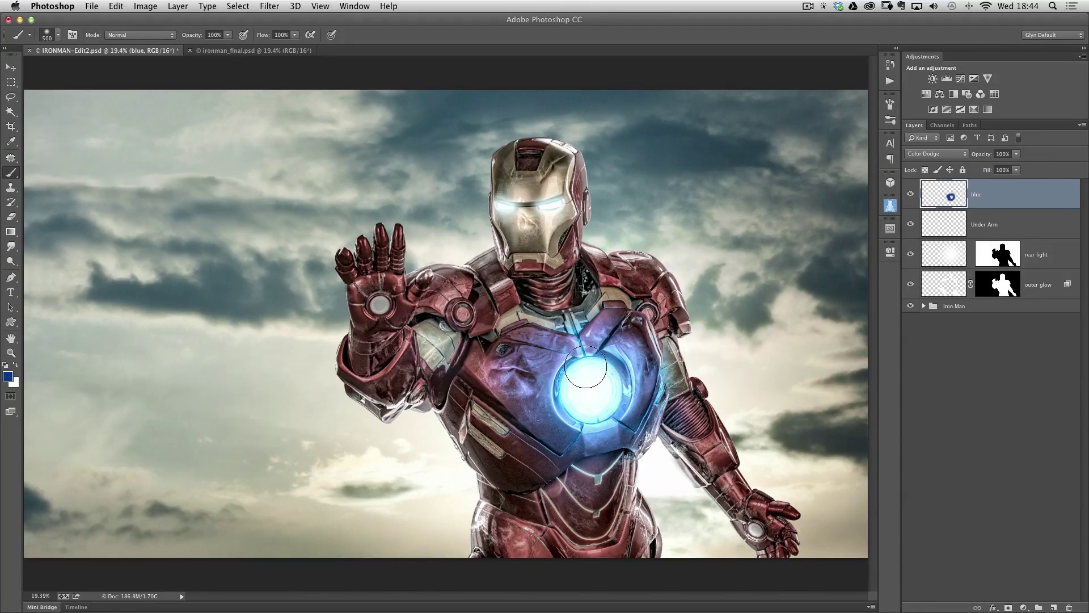
left_click(927, 156)
left_click(921, 75)
left_click(923, 154)
left_click(929, 232)
Zoom in on the chest and paint more blue on the left chest plate with a 400 px brush.
left_click(592, 384)
left_click(590, 387)
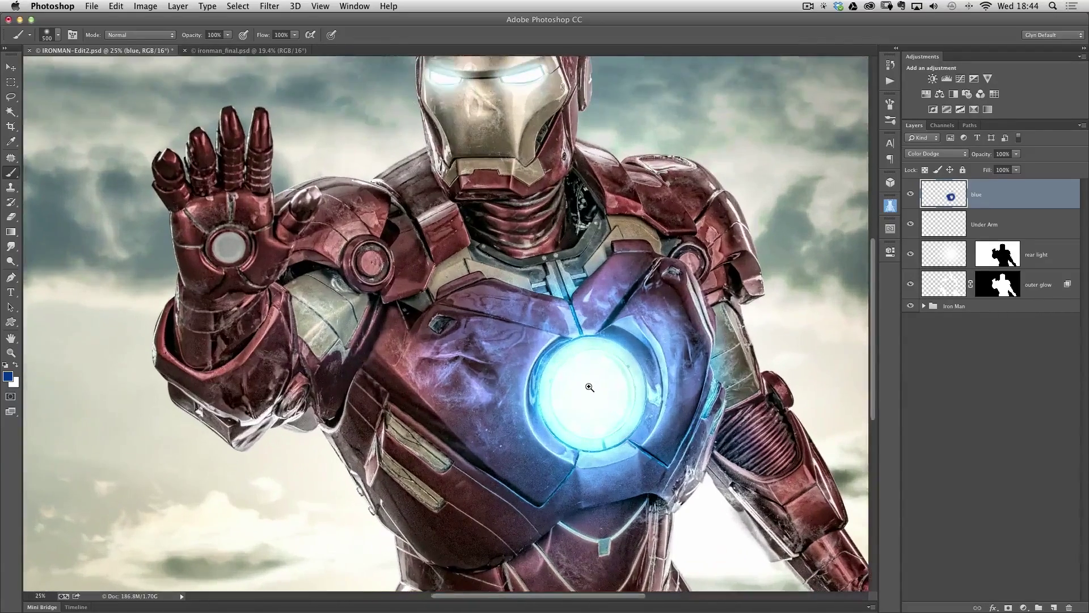
mouse_move(590, 387)
left_mouse_down()
mouse_move(514, 340)
mouse_move(436, 334)
mouse_move(418, 347)
mouse_move(418, 329)
mouse_move(428, 356)
left_mouse_up()
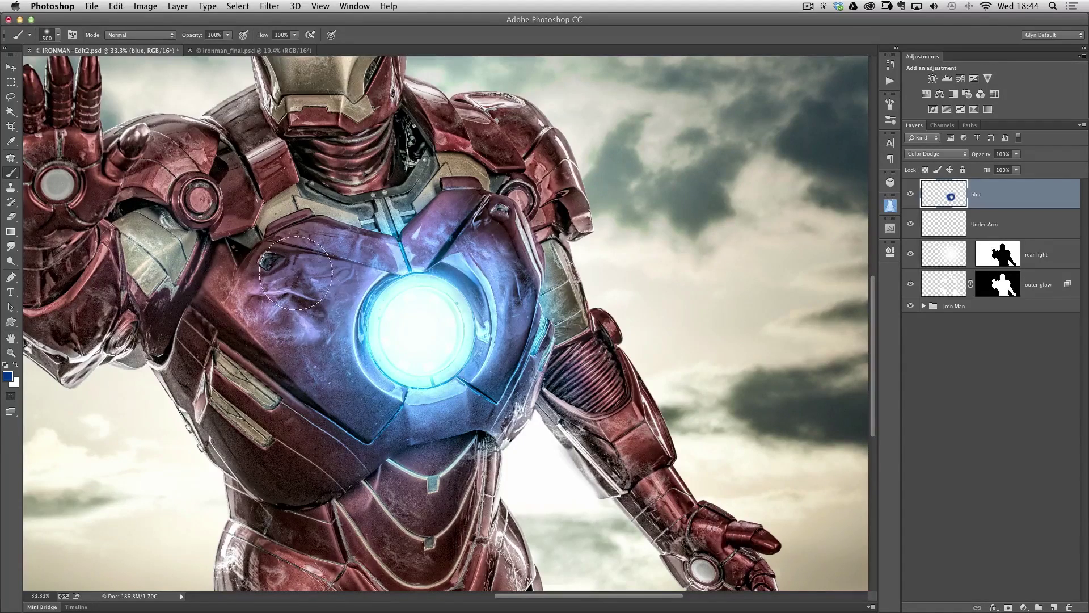
key("bracketleft")
left_click_drag(299, 333, 301, 343)
Open the Layer Style blending options for the blue layer.
double_click(1012, 197)
left_click_drag(751, 117, 655, 118)
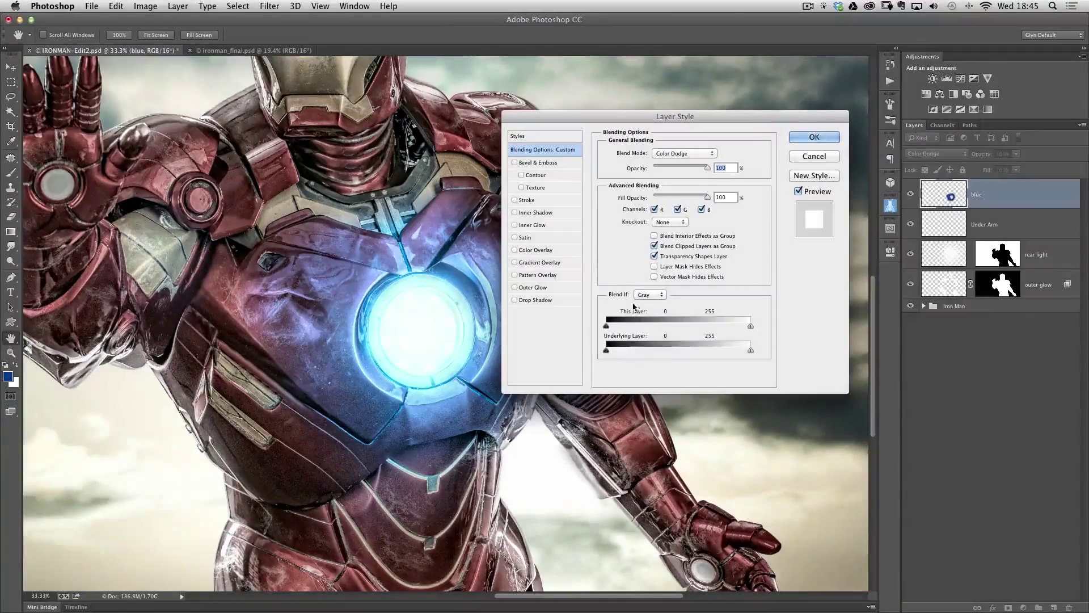
left_click_drag(601, 114, 615, 104)
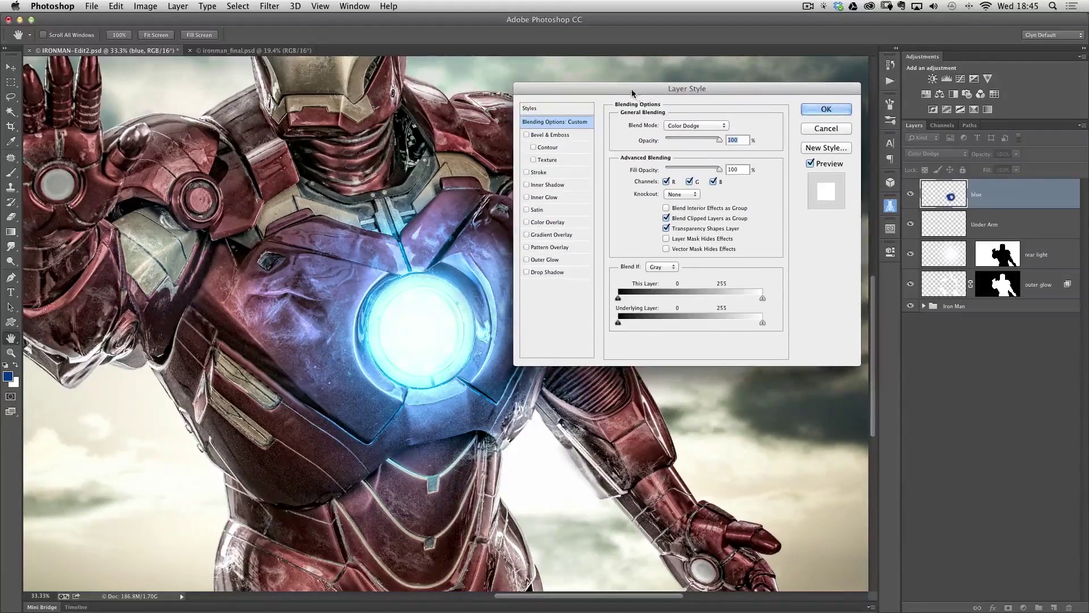
left_click_drag(632, 89, 638, 83)
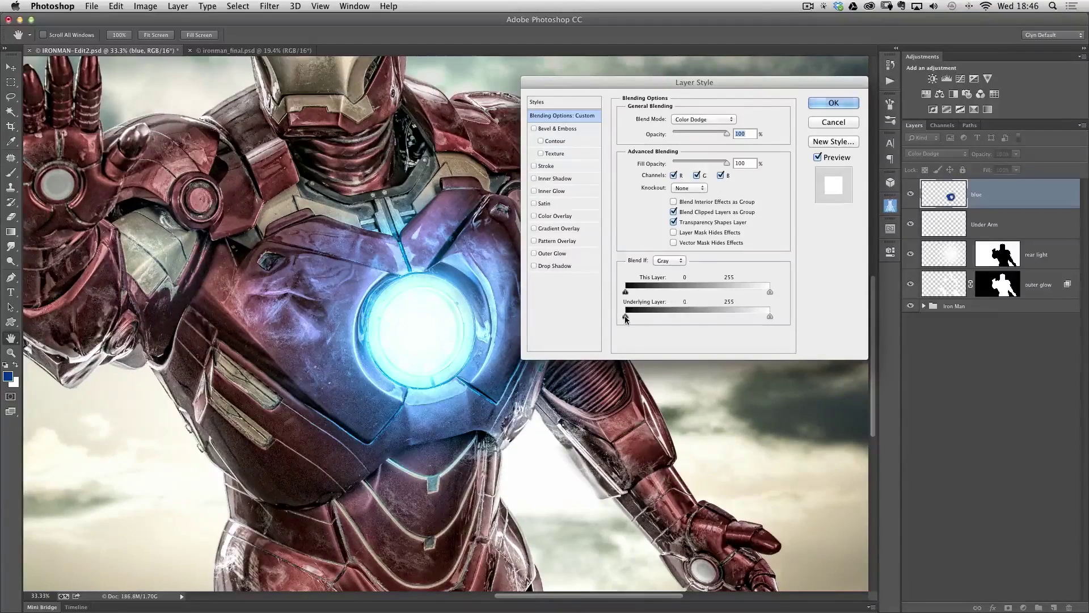
Split the Blend If Underlying Layer black slider to 1/113 for a soft falloff.
left_click(626, 317, "alt")
left_click_drag(650, 316, 673, 315)
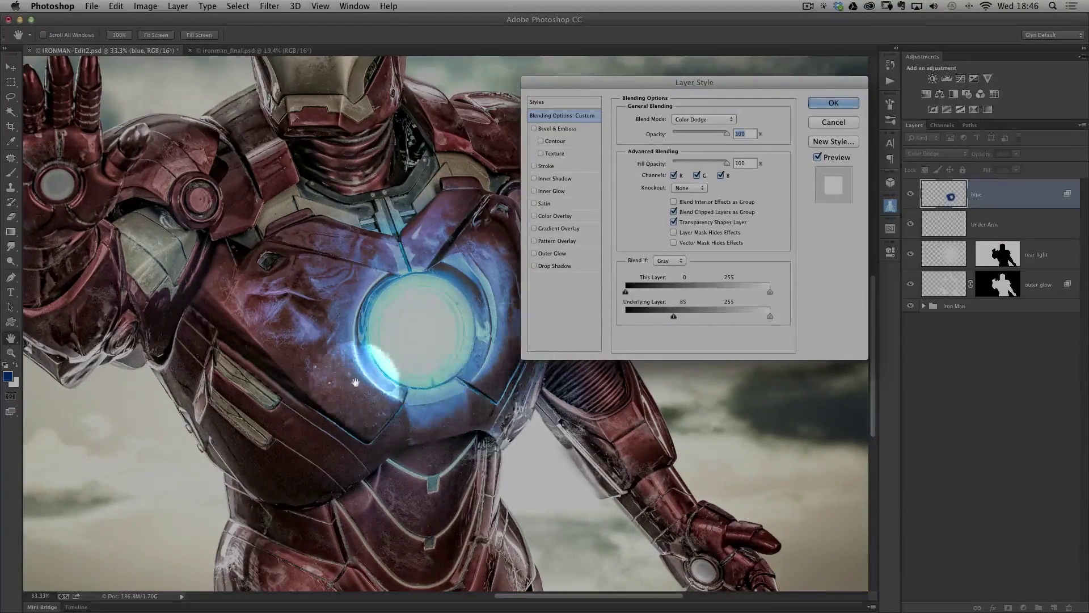
key("alt")
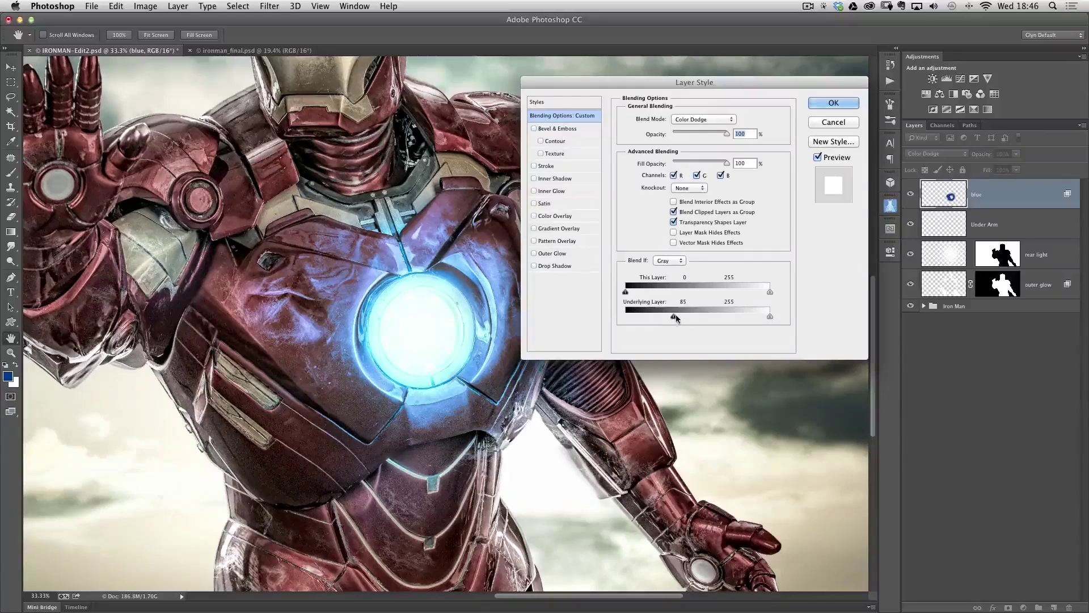
left_click_drag(668, 318, 607, 327)
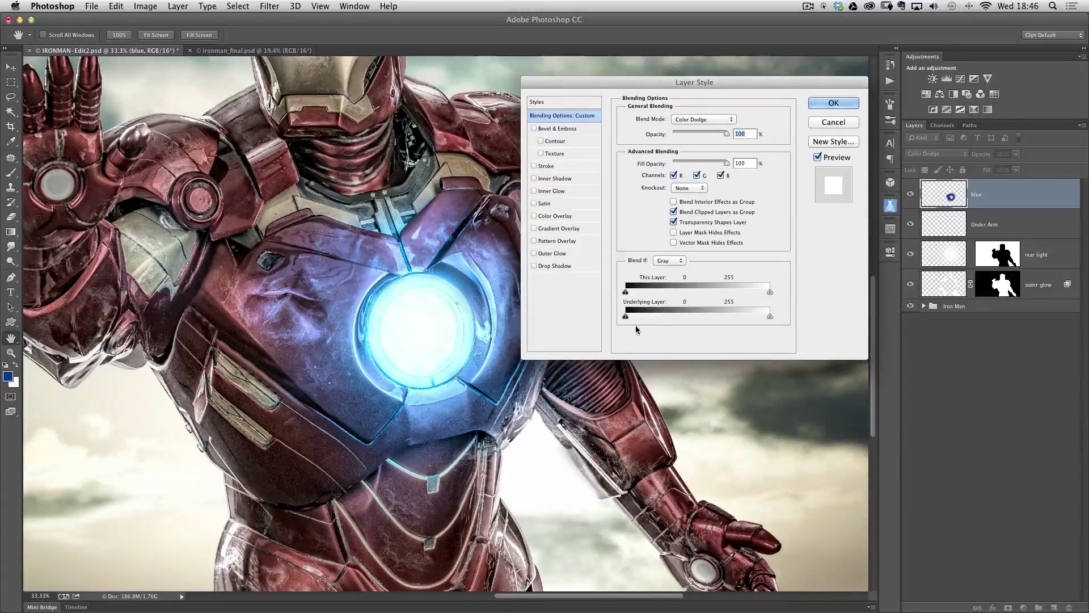
key("alt")
left_click_drag(629, 319, 690, 315)
Compare the blend settings with Preview on and off, then apply them.
left_click(817, 158)
left_click(817, 158)
left_click(817, 158)
left_click(817, 158)
left_click(834, 103)
Add a new Layer 41 set to Color Dodge and shrink the brush to about 100 px.
key("b")
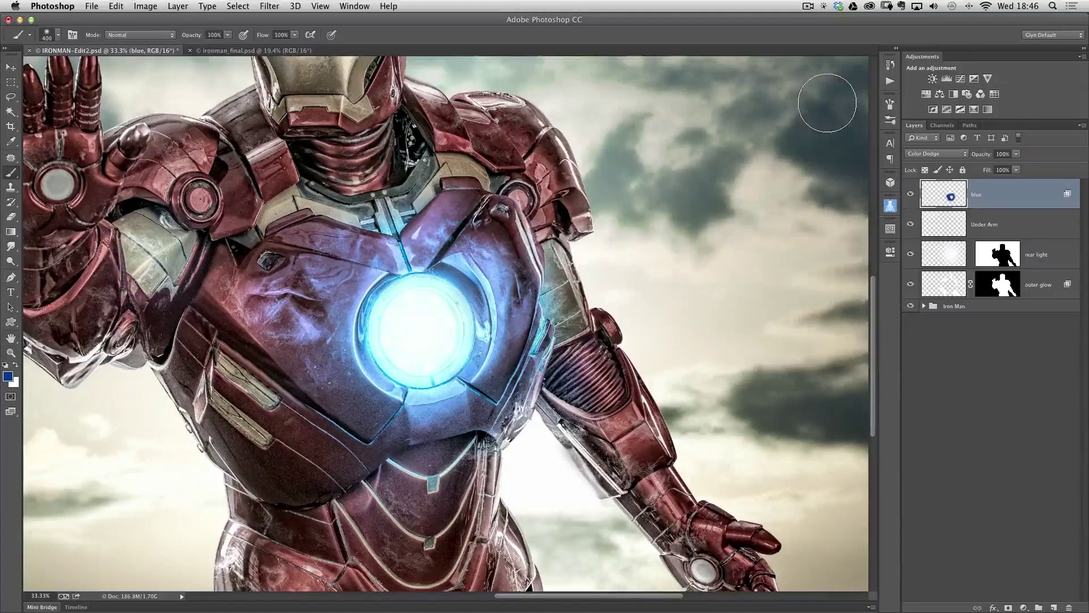
key("bracketleft")
key("bracketleft")
key("bracketleft")
key("bracketleft")
key("bracketleft")
key("bracketleft")
key("bracketleft")
key("bracketleft")
key("bracketleft")
key("bracketleft")
key("bracketleft")
key("bracketleft")
key("bracketleft")
key("bracketleft")
key("bracketleft")
key("bracketleft")
left_click(1054, 607)
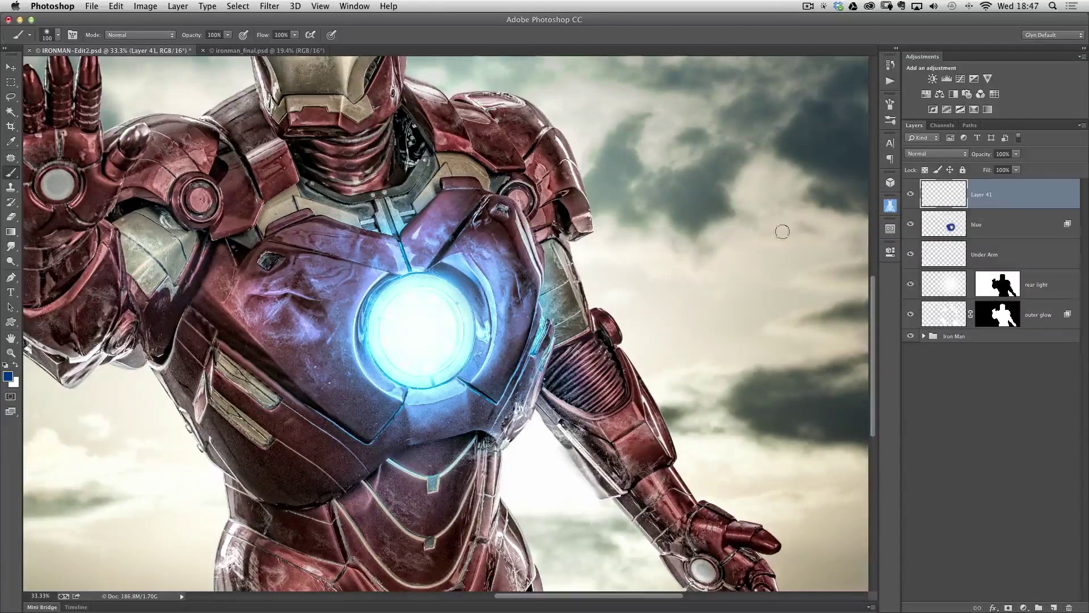
left_click(915, 154)
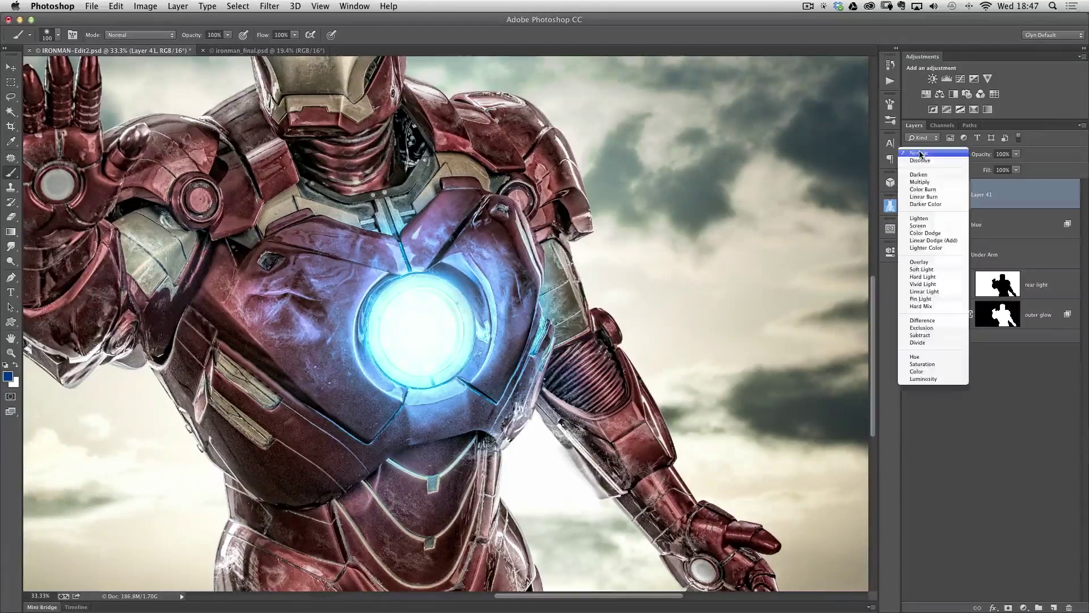
left_click(930, 234)
key("bracketleft")
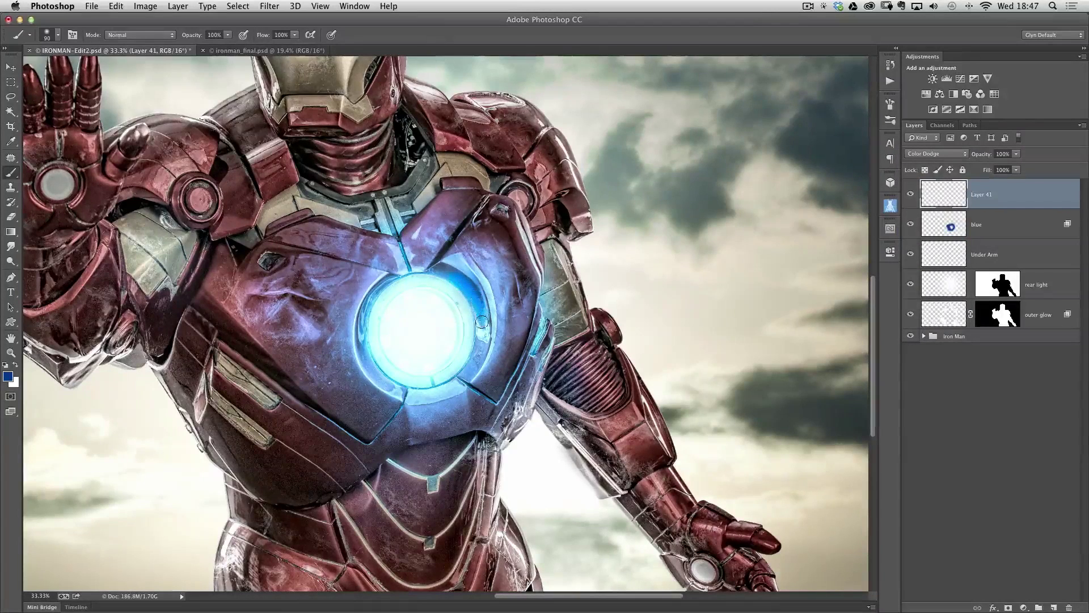
Paint dodge glow on the arc reactor's right and lower rim, then open Hue/Saturation.
mouse_move(482, 322)
left_mouse_down()
mouse_move(465, 376)
mouse_move(431, 389)
mouse_move(387, 382)
mouse_move(366, 362)
mouse_move(360, 331)
mouse_move(375, 296)
mouse_move(415, 273)
mouse_move(455, 276)
left_mouse_up()
mouse_move(476, 319)
left_mouse_down()
mouse_move(477, 362)
mouse_move(479, 302)
mouse_move(464, 374)
mouse_move(431, 393)
mouse_move(391, 385)
left_mouse_up()
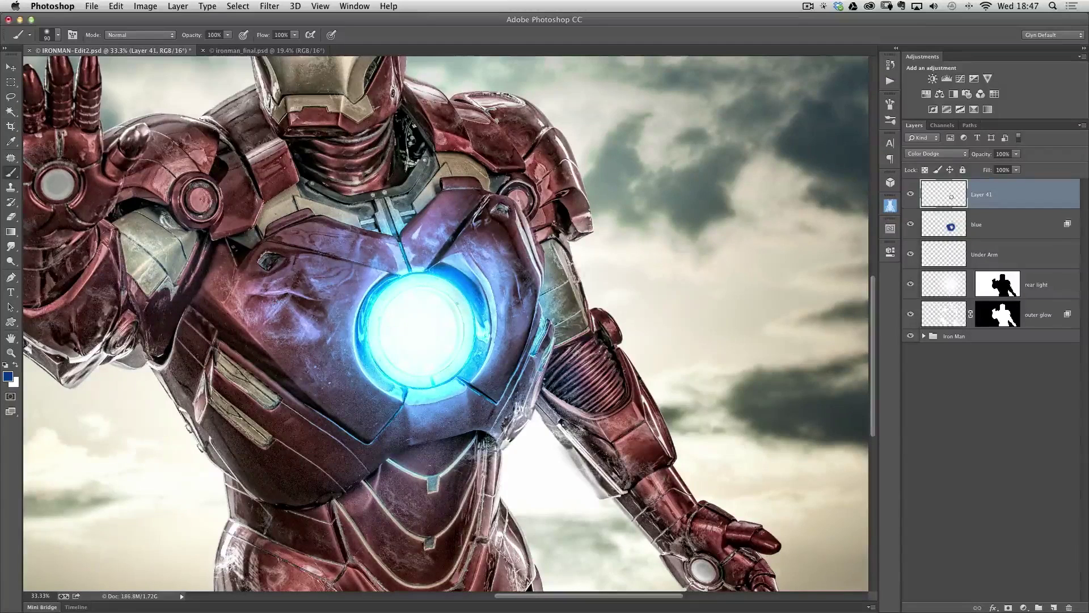
left_click(146, 6)
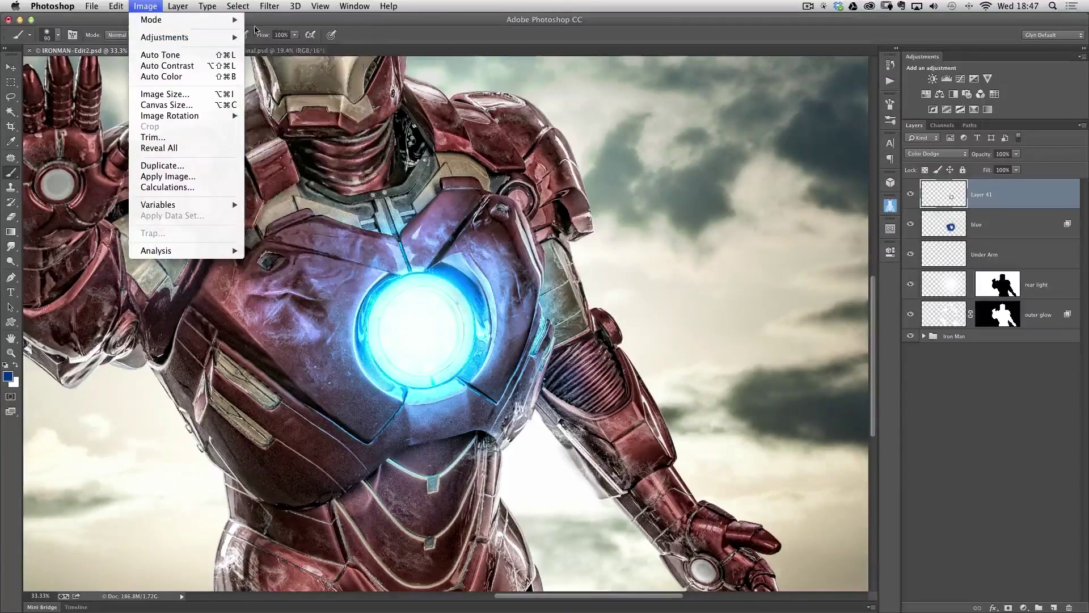
mouse_move(233, 36)
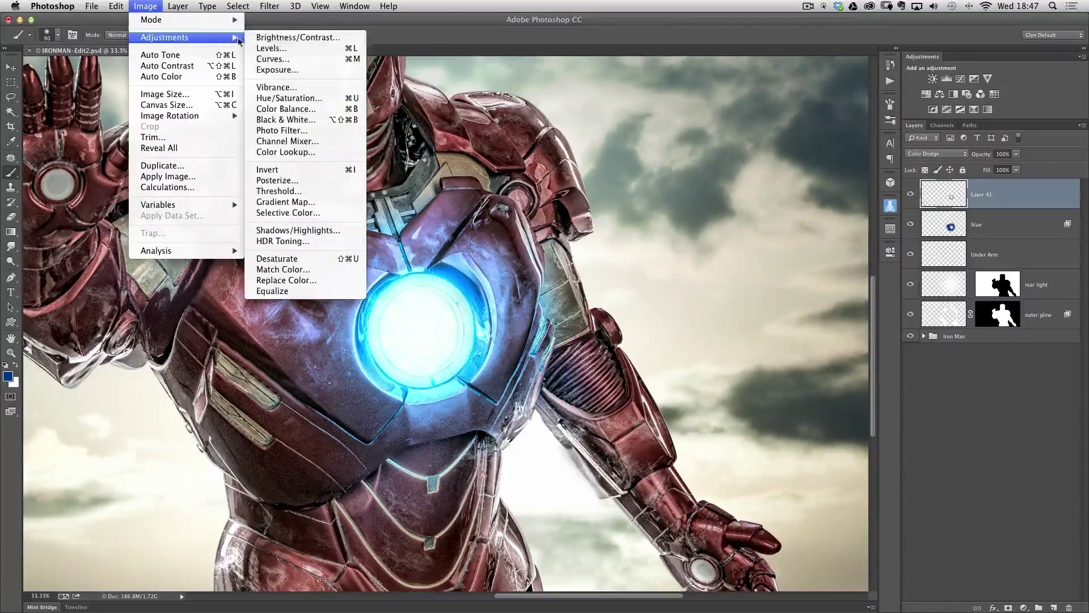
left_click(286, 99)
Raise Layer 41's Lightness to +39, compare it with Preview, and apply.
left_click_drag(615, 102, 638, 133)
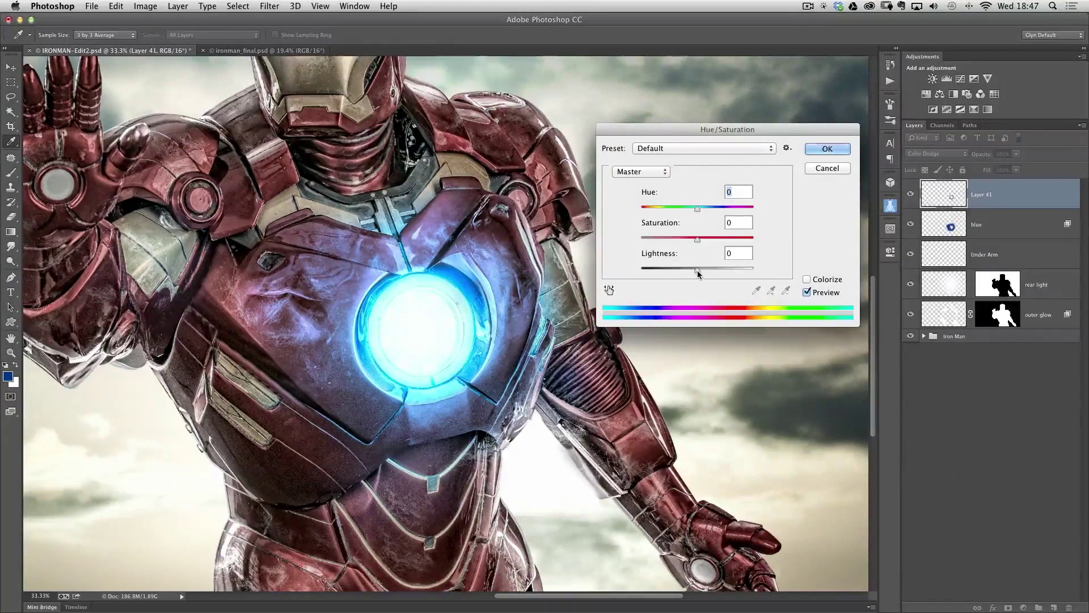
left_click_drag(698, 274, 722, 270)
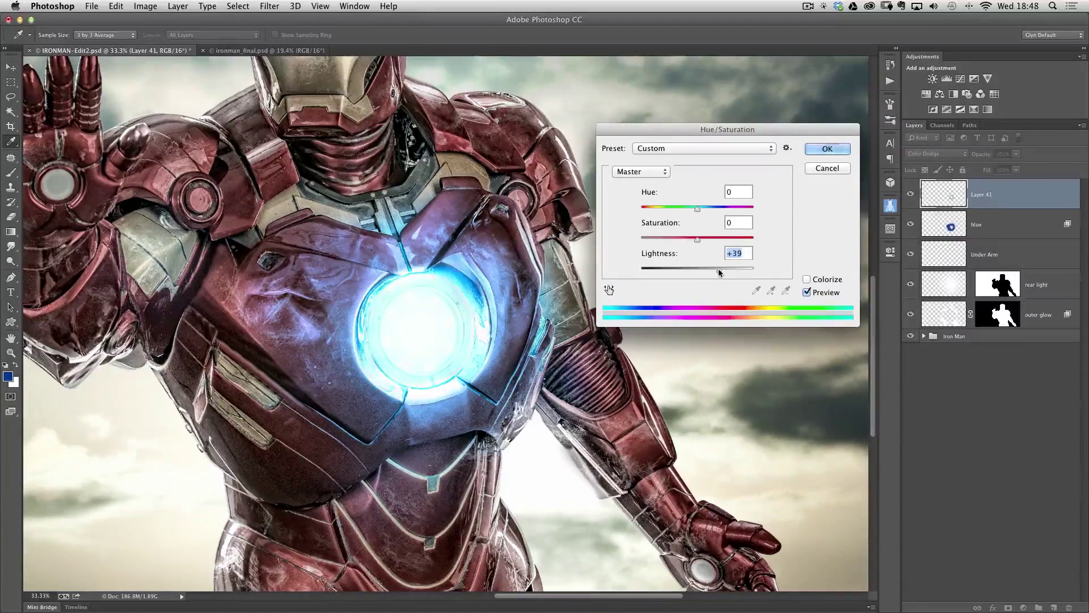
left_click(806, 293)
left_click(807, 293)
left_click(807, 293)
left_click(806, 293)
left_click(826, 149)
key("b")
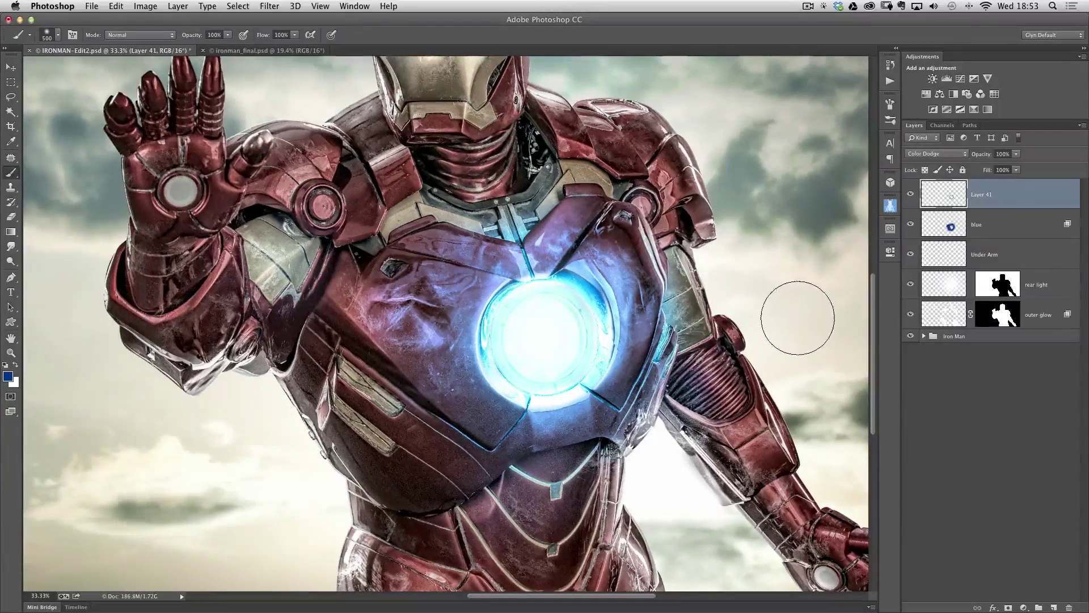
Add a new Layer 42 set to Color Dodge blending.
left_click(1053, 607)
left_click(936, 154)
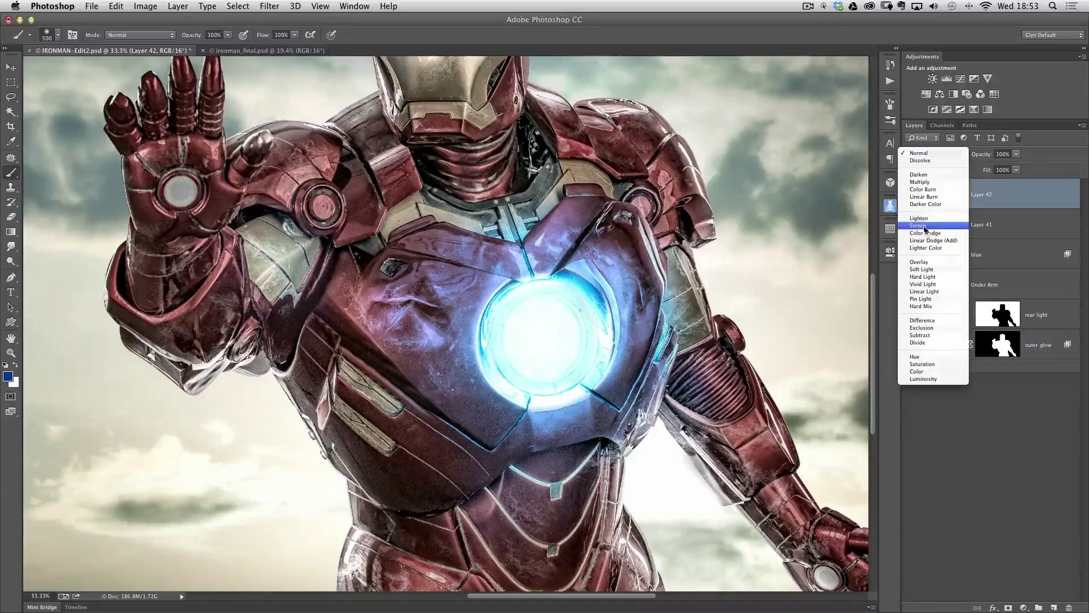
left_click(933, 232)
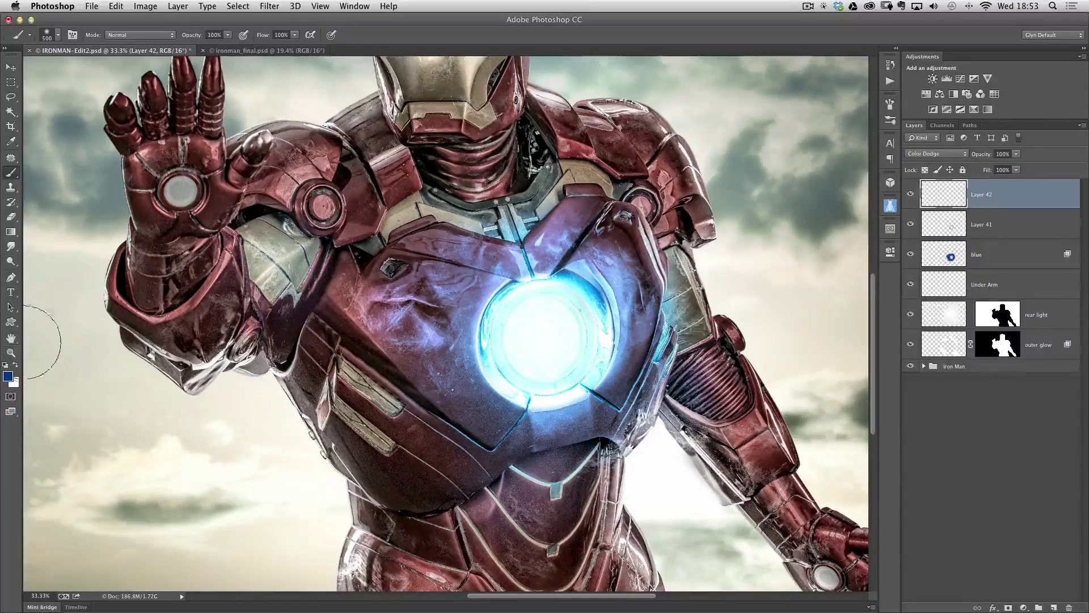
Fit the image on screen and paint blue glow below the reactor and on the upper left chest.
left_click(12, 339)
double_click(11, 338)
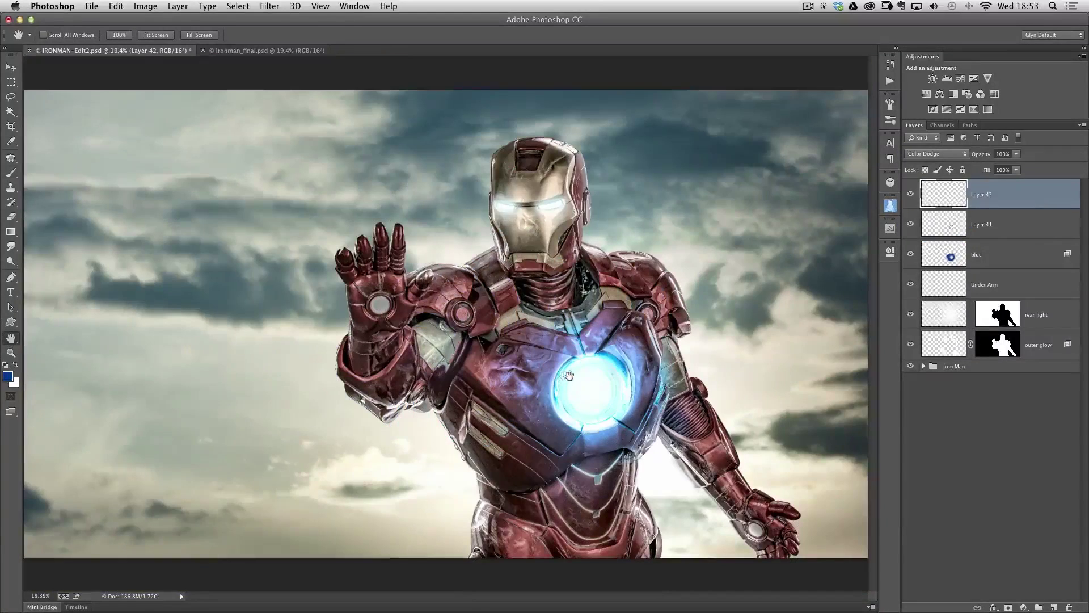
key("b")
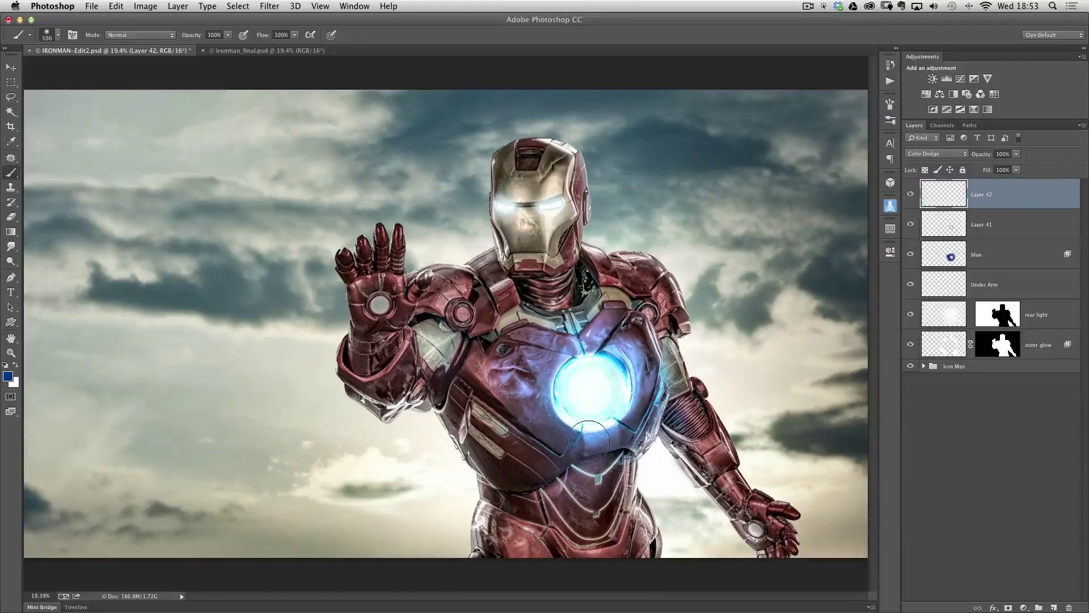
left_click_drag(588, 443, 599, 446)
left_click_drag(531, 329, 531, 356)
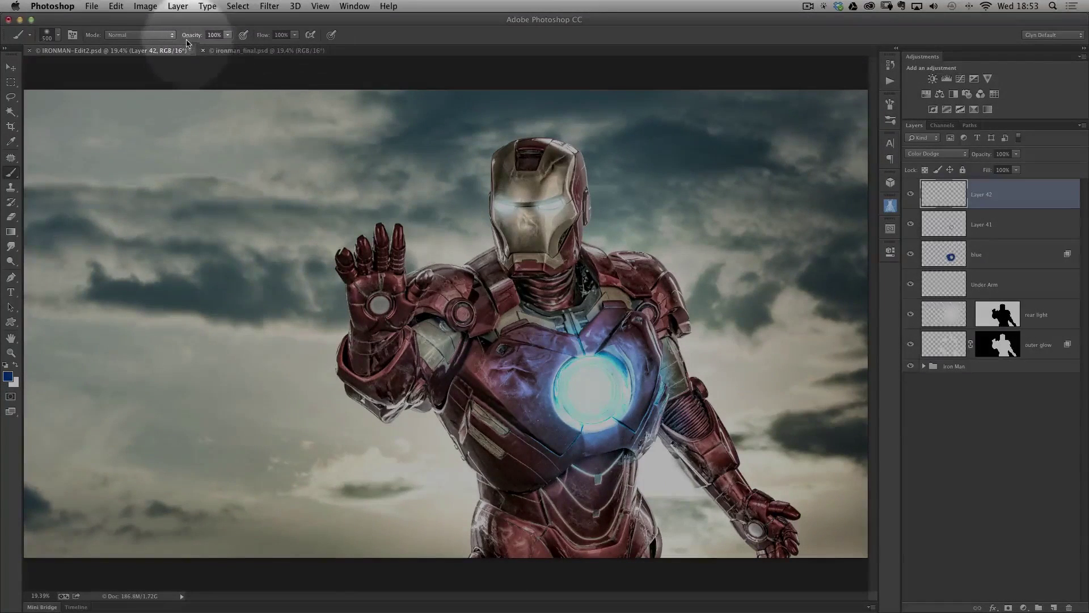
With airbrush on and a 400-pixel brush, paint blue glow over the raised hand's wrist.
left_click(244, 36)
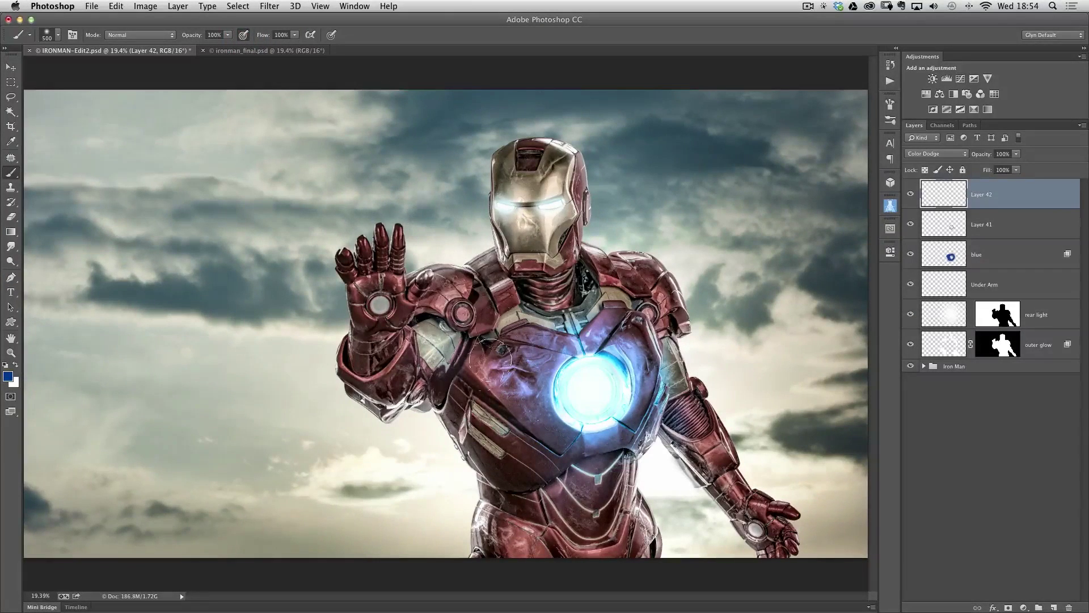
key("bracketleft")
mouse_move(389, 345)
left_mouse_down()
mouse_move(384, 391)
mouse_move(371, 382)
mouse_move(392, 365)
mouse_move(416, 368)
mouse_move(435, 395)
mouse_move(413, 373)
mouse_move(444, 345)
mouse_move(472, 418)
mouse_move(451, 387)
mouse_move(464, 405)
mouse_move(472, 371)
left_mouse_up()
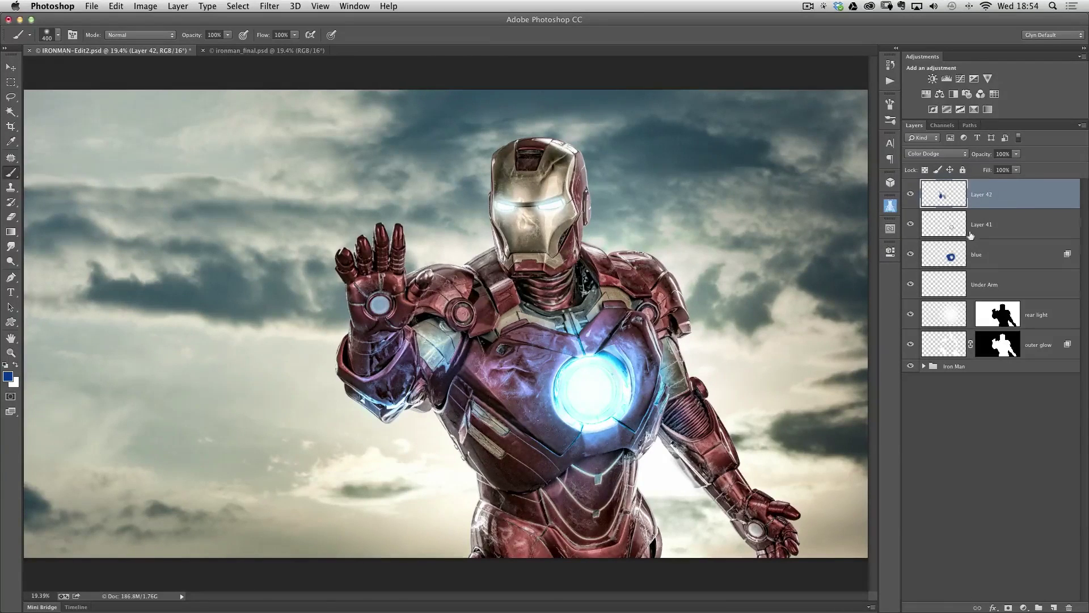
Put Layer 42, Layer 41 and blue into a new layer group named 'blue'.
left_click(998, 254, "shift")
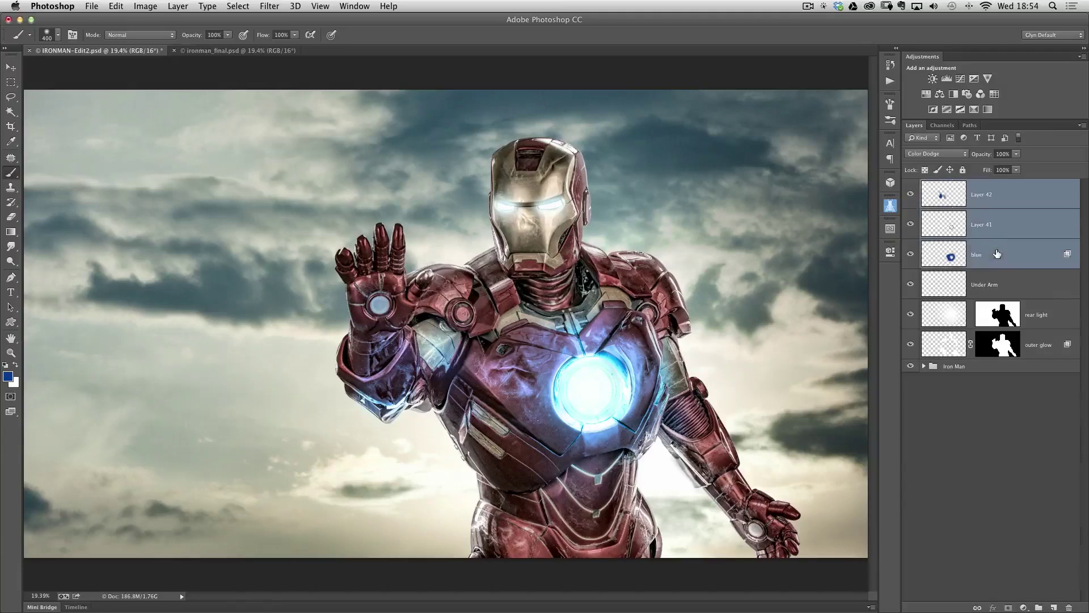
left_click(1082, 126)
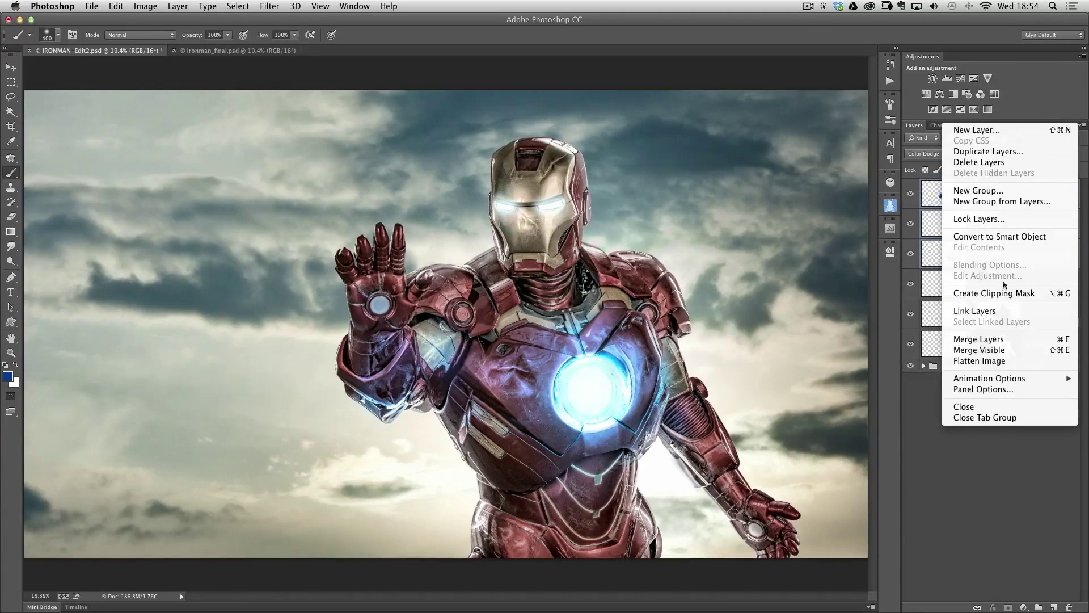
left_click(975, 201)
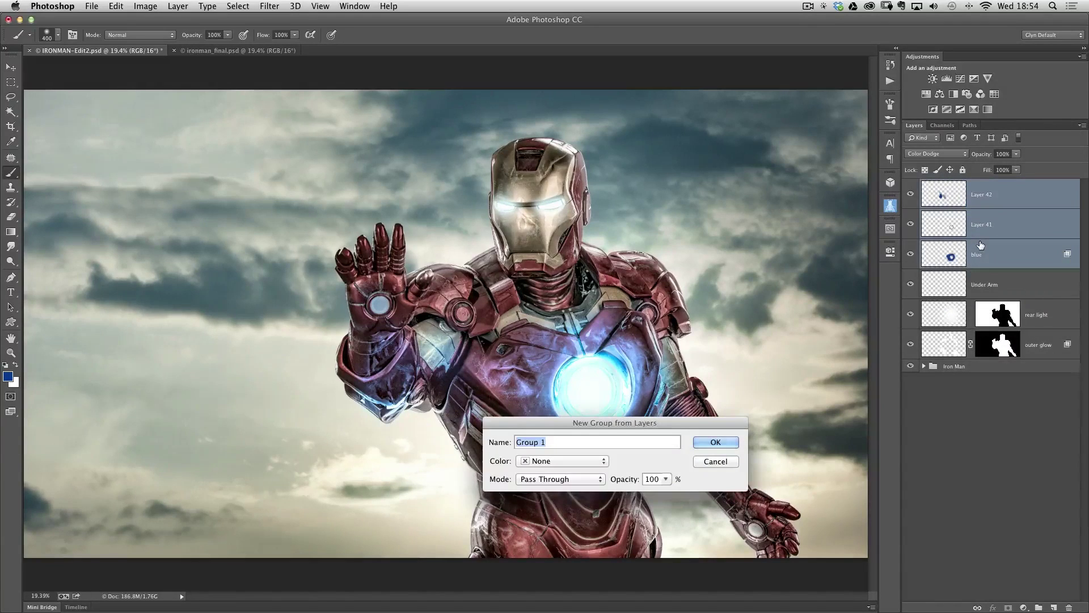
type("blue")
key("Return")
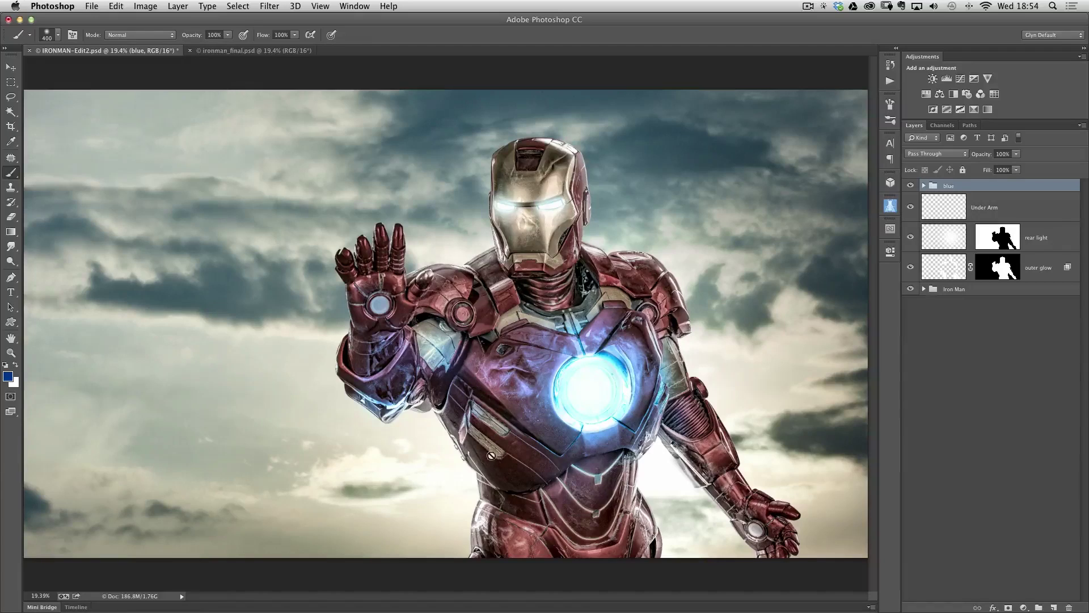
key("v")
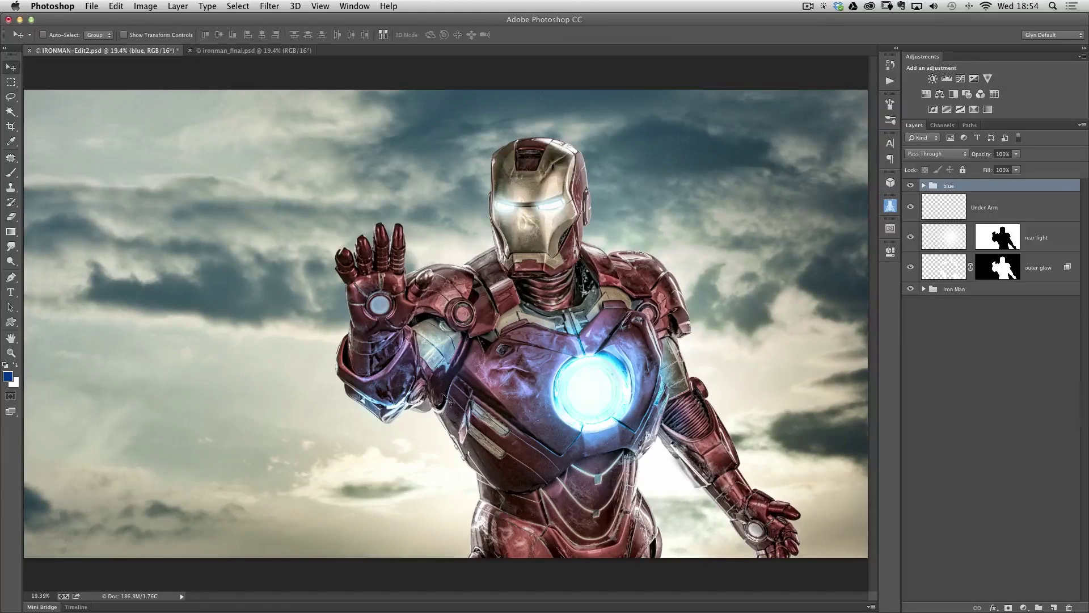
Add a new layer above the blue group, rename it 'fire' and set it to Color Dodge.
left_click(1053, 607)
double_click(983, 195)
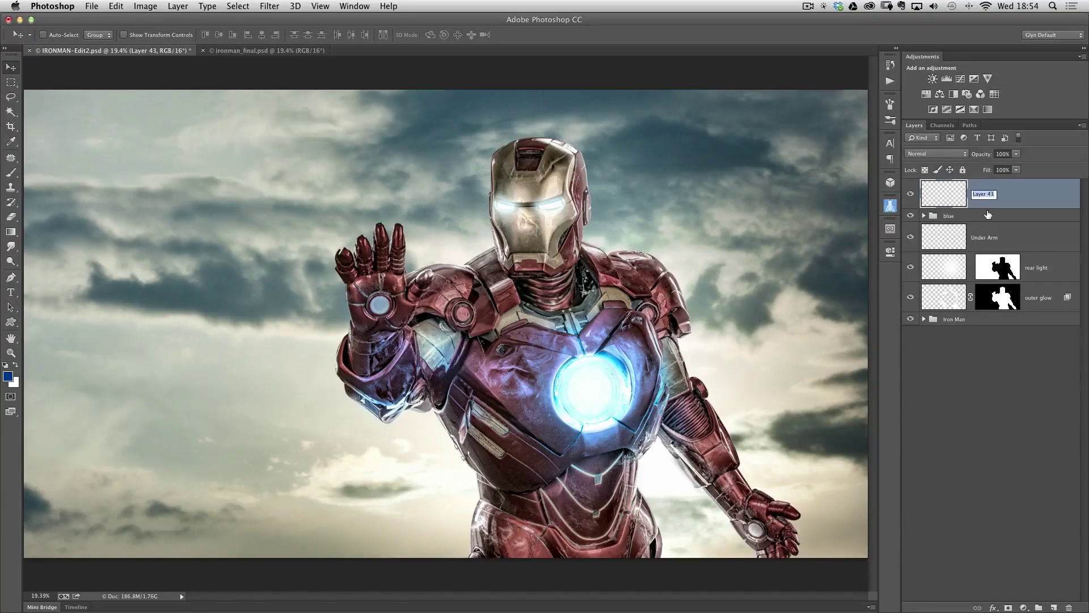
key("BackSpace")
key("Return")
left_click(923, 155)
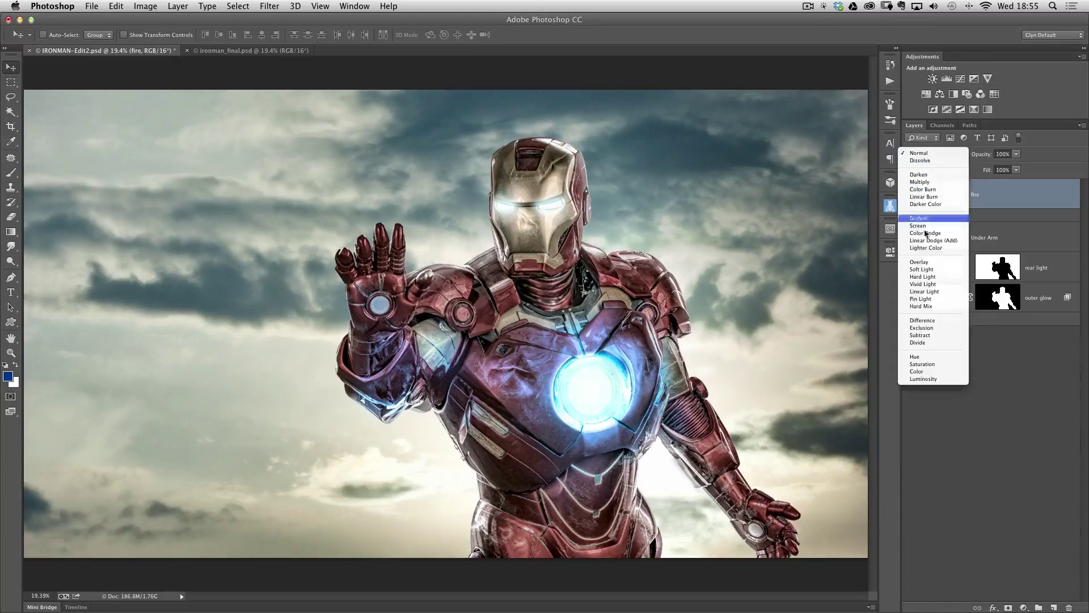
left_click(928, 233)
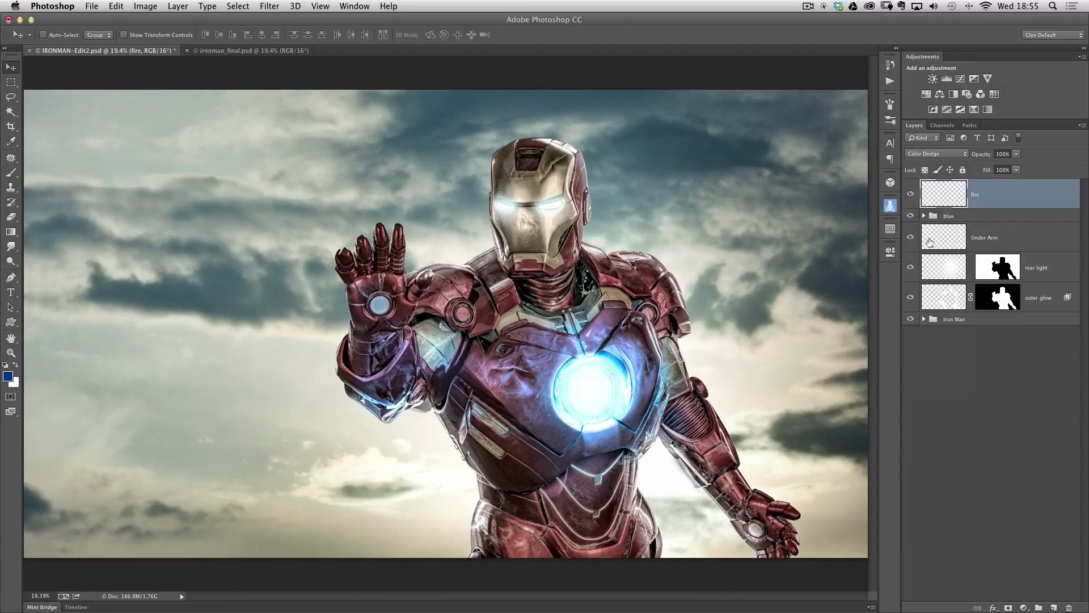
left_click(8, 377)
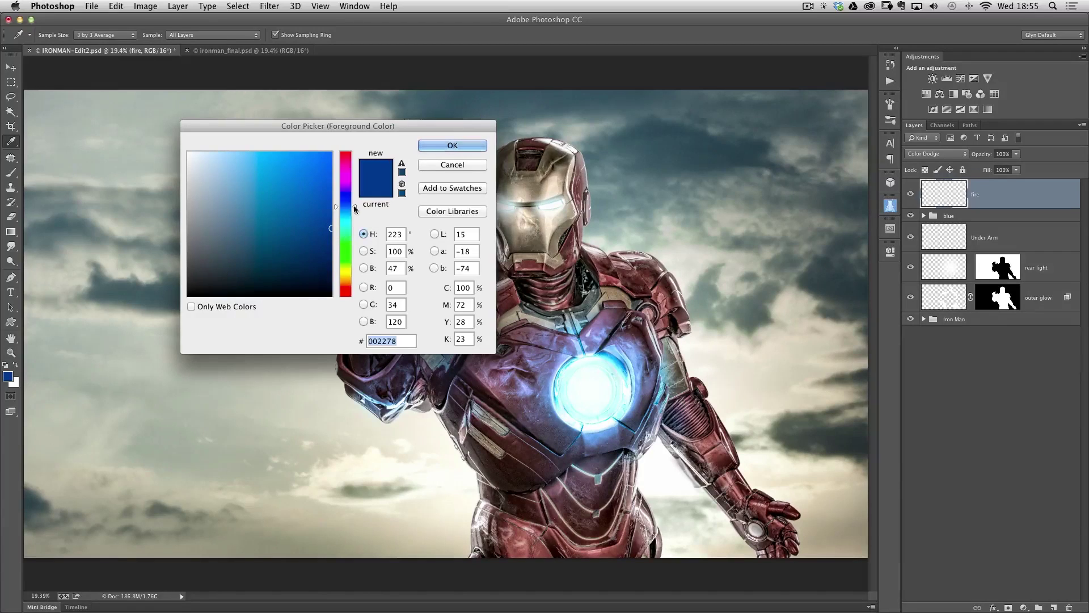
Change the foreground colour from dark blue to deep orange, hex 784400.
left_click_drag(356, 208, 356, 281)
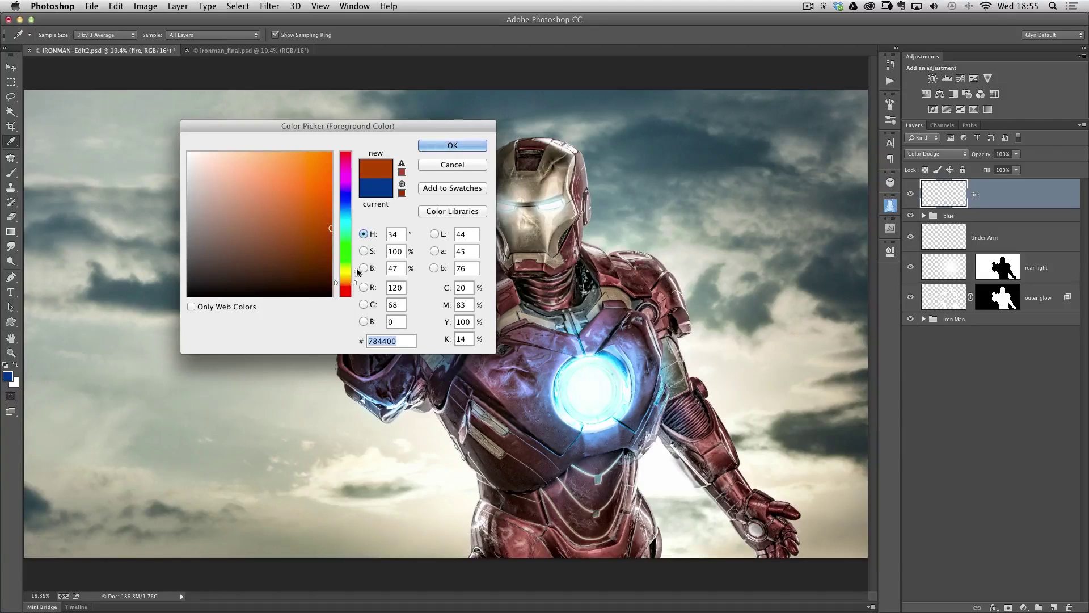
Accept the orange colour and paint glow over the lower torso with a 400-pixel brush.
left_click(452, 145)
key("v")
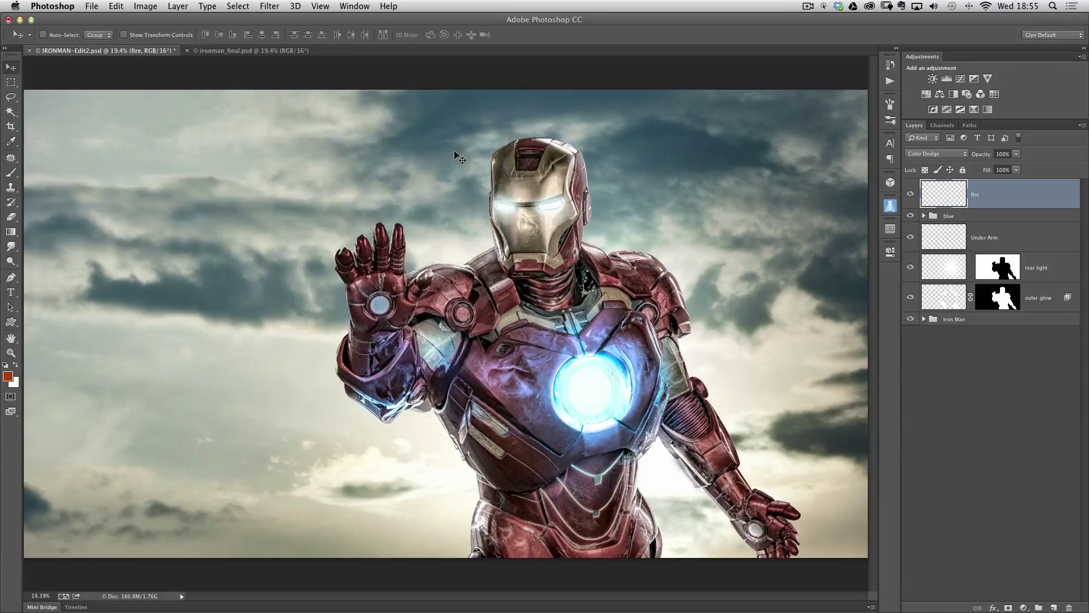
key("b")
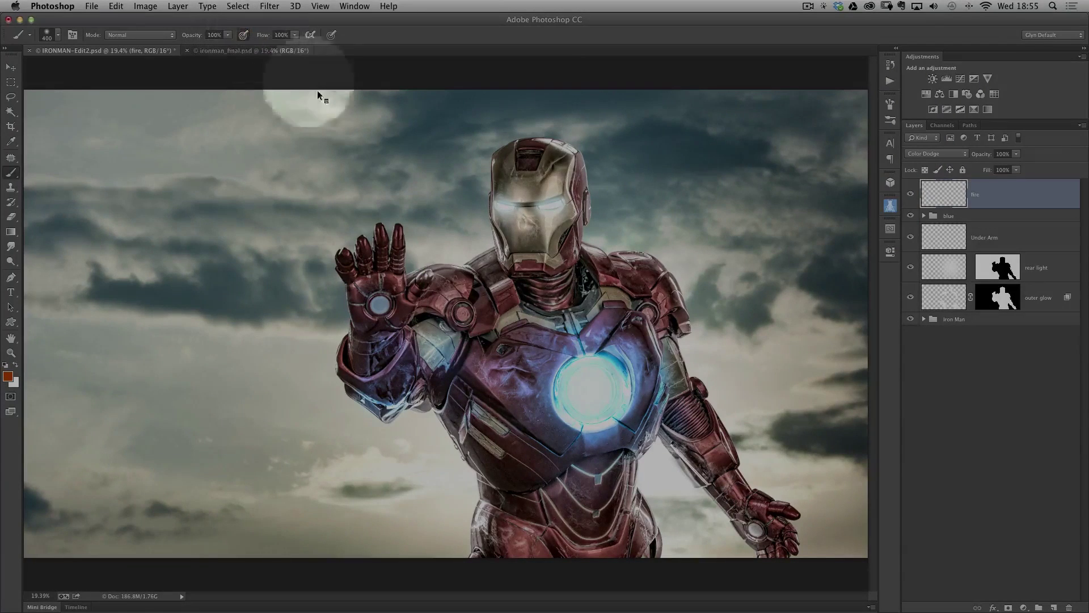
key("bracketleft")
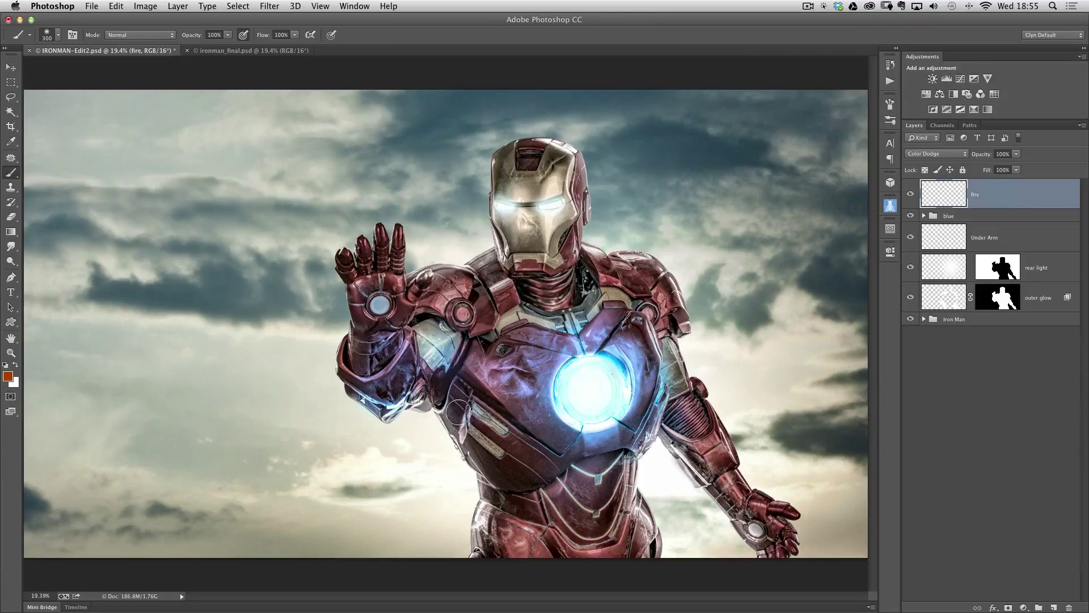
key("bracketright")
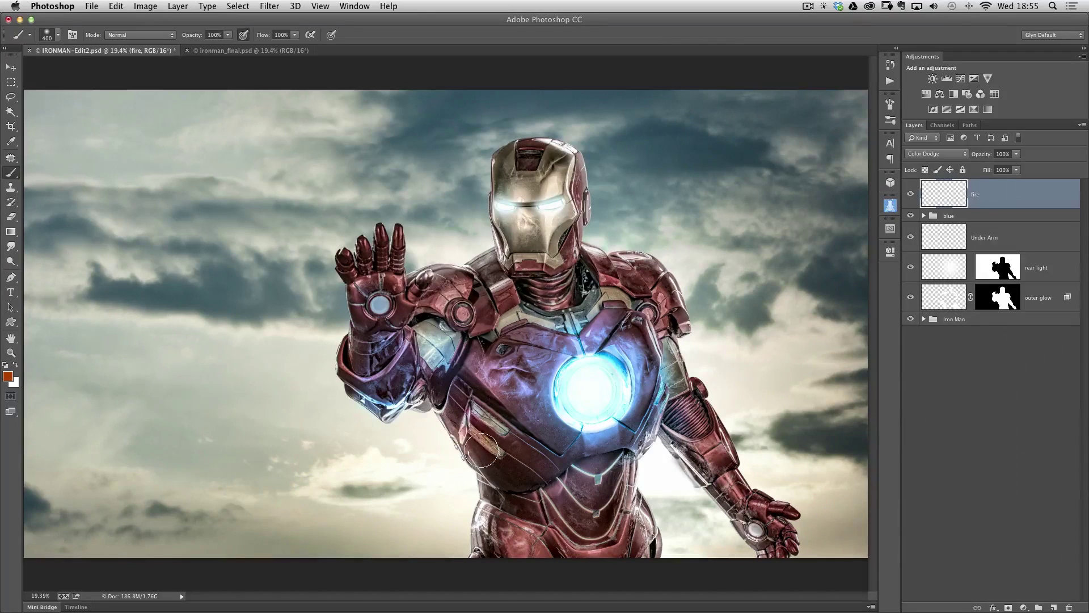
left_click_drag(516, 517, 491, 543)
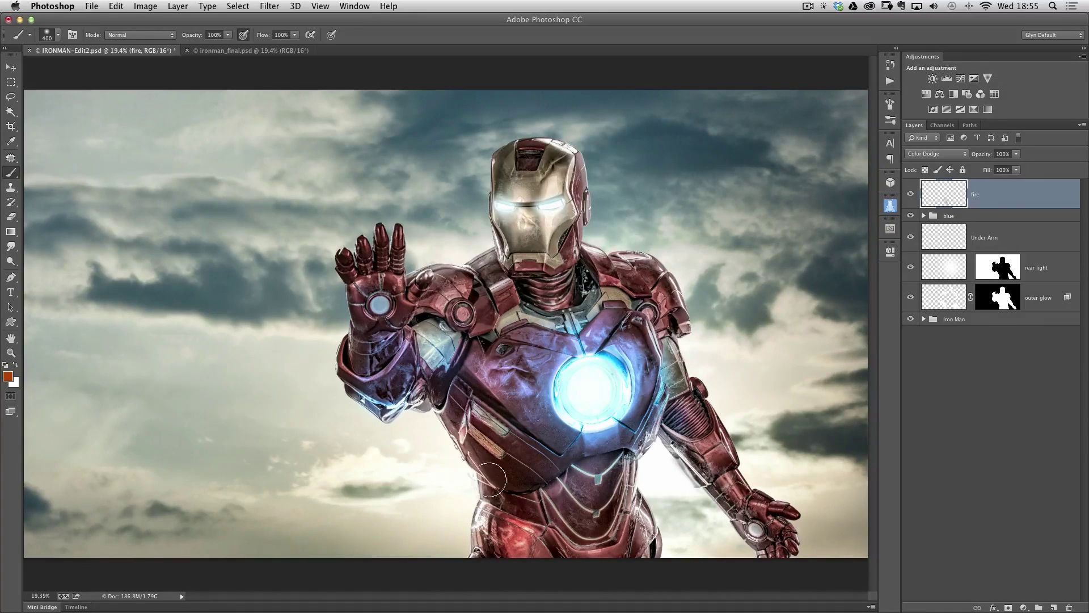
Paint orange glow along the armour's left edge, the wrist edge, and the lower chest and abdomen.
key("bracketleft")
key("bracketleft")
mouse_move(452, 416)
left_mouse_down()
mouse_move(493, 476)
mouse_move(485, 551)
mouse_move(486, 534)
mouse_move(501, 541)
mouse_move(496, 486)
mouse_move(468, 428)
left_mouse_up()
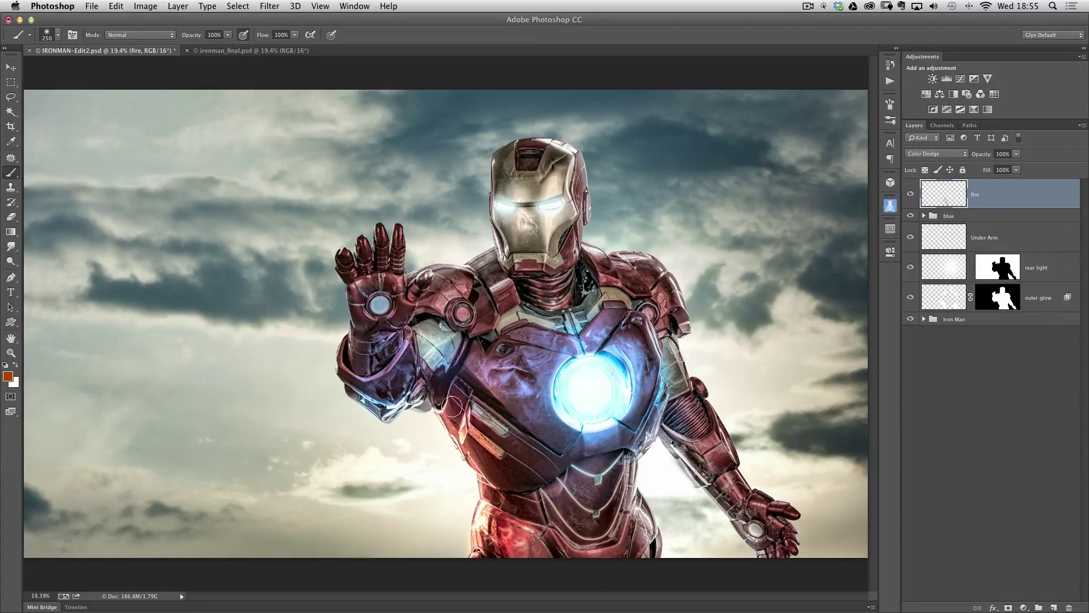
key("bracketleft")
key("bracketleft")
key("bracketleft")
key("bracketleft")
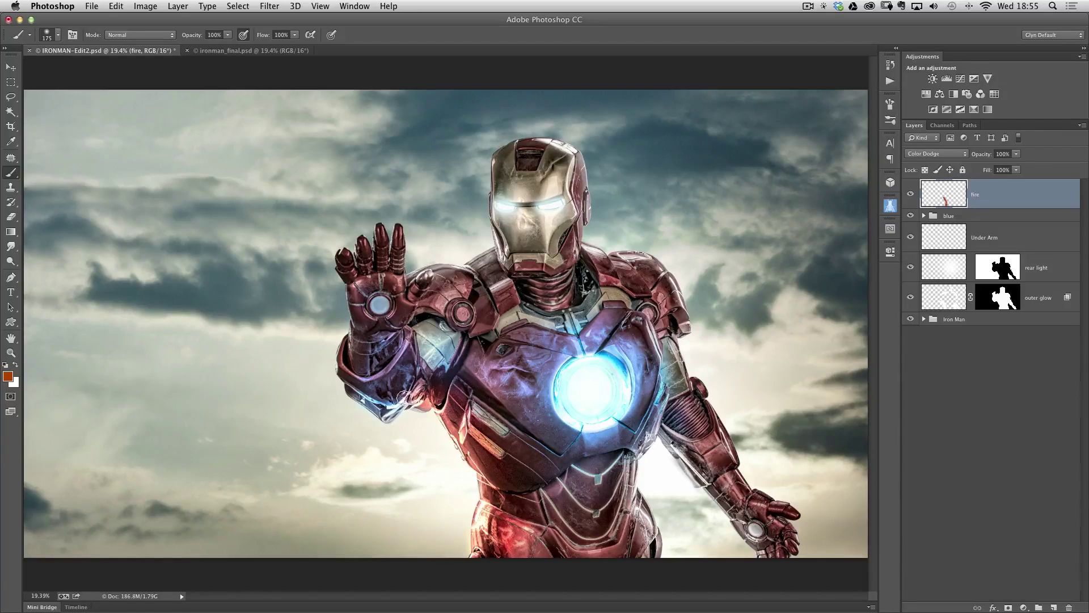
mouse_move(387, 415)
left_mouse_down()
mouse_move(353, 390)
mouse_move(381, 407)
mouse_move(400, 401)
left_mouse_up()
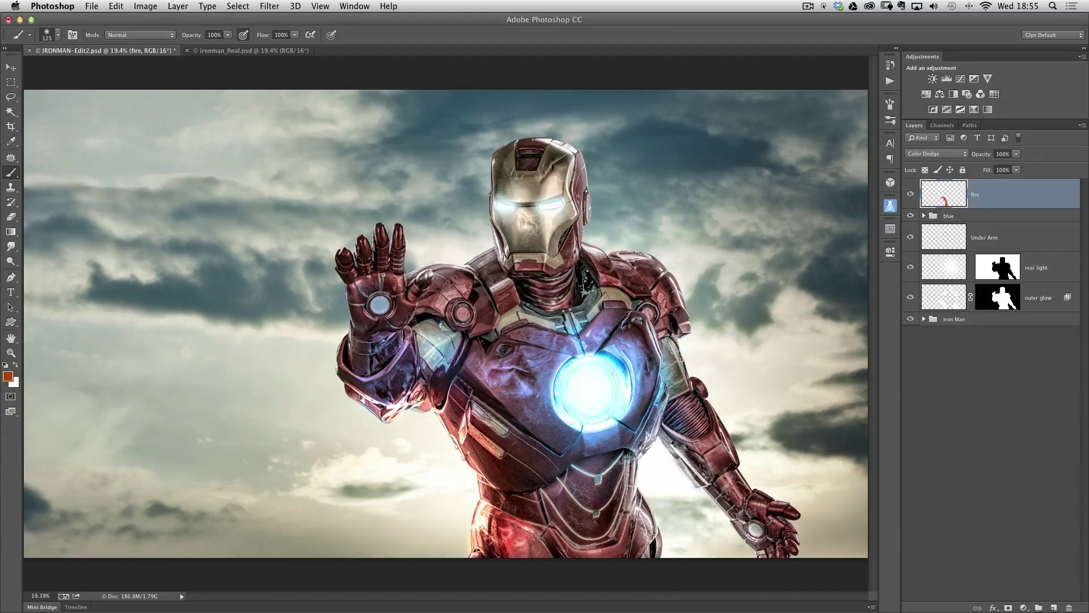
key("bracketright")
key("bracketright")
key("bracketright")
key("bracketright")
key("bracketright")
key("bracketright")
key("bracketright")
key("bracketright")
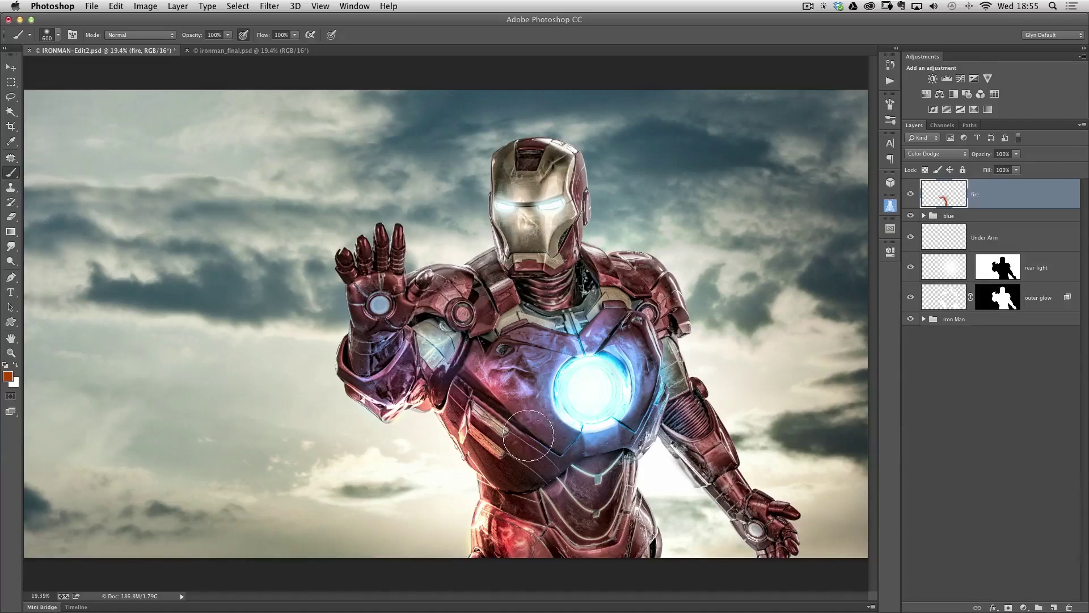
mouse_move(528, 435)
left_mouse_down()
mouse_move(567, 463)
mouse_move(566, 535)
mouse_move(555, 503)
left_mouse_up()
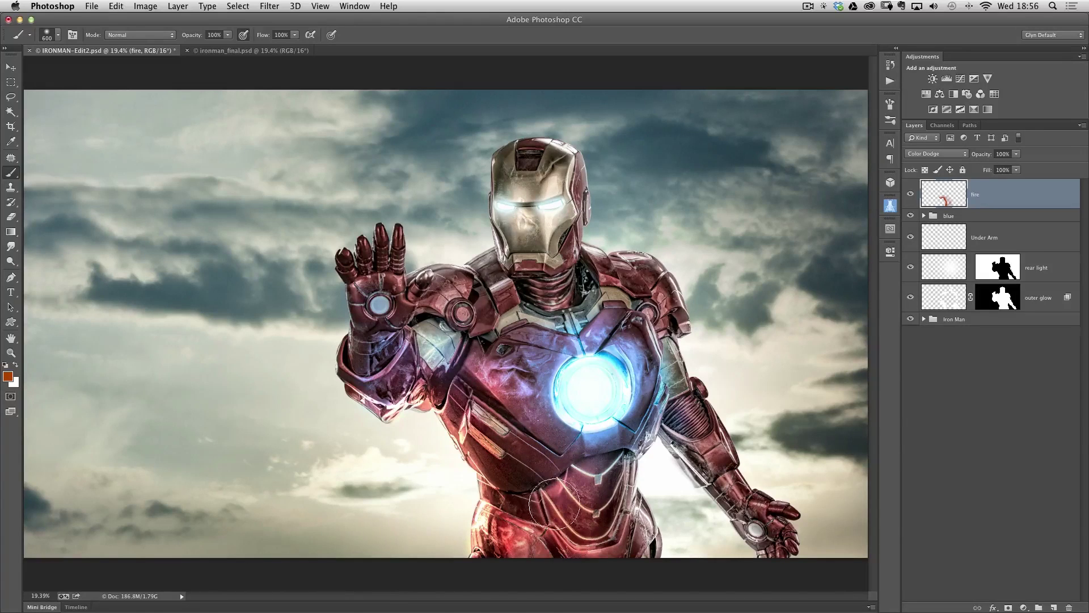
Paint warm glow over the helmet face, the right arm and the left forearm's underside.
key("bracketleft")
key("bracketleft")
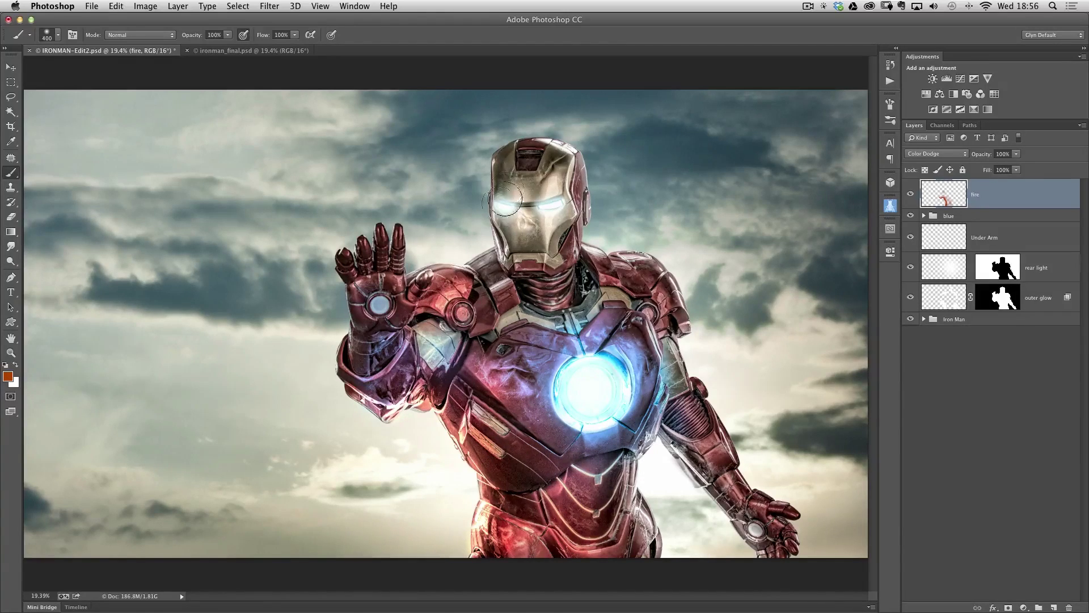
key("bracketright")
mouse_move(504, 200)
left_mouse_down()
mouse_move(516, 166)
mouse_move(534, 167)
mouse_move(526, 213)
mouse_move(522, 195)
mouse_move(528, 257)
mouse_move(499, 269)
mouse_move(511, 243)
mouse_move(489, 290)
left_mouse_up()
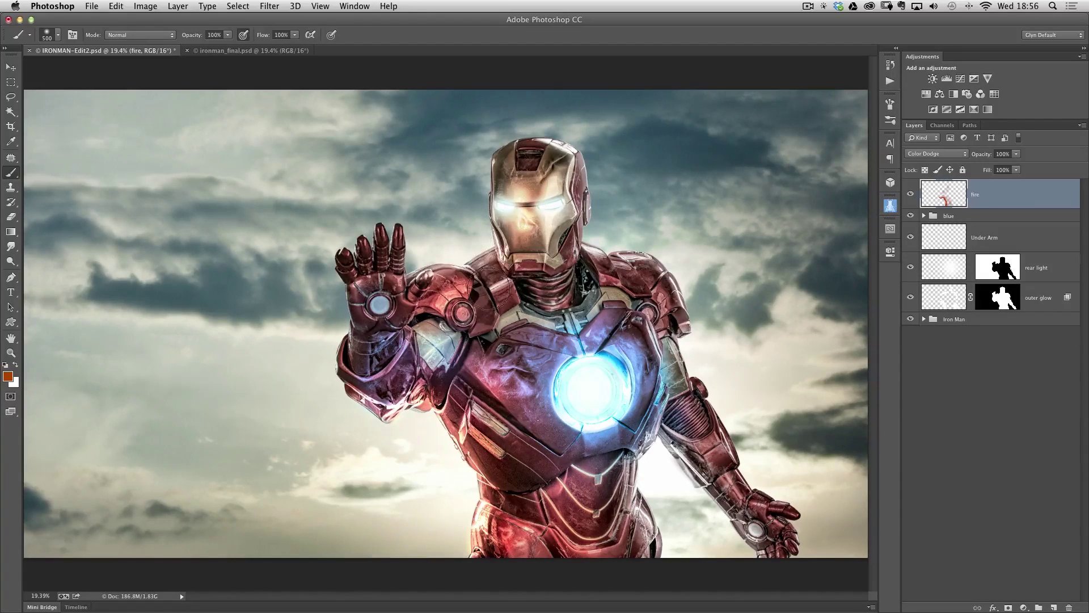
key("bracketleft")
key("bracketleft")
key("bracketleft")
mouse_move(703, 429)
left_mouse_down()
mouse_move(684, 410)
mouse_move(695, 443)
mouse_move(680, 450)
mouse_move(665, 437)
mouse_move(770, 536)
mouse_move(774, 523)
mouse_move(759, 507)
mouse_move(756, 515)
mouse_move(676, 427)
left_mouse_up()
key("bracketleft")
key("bracketleft")
key("bracketleft")
key("bracketright")
key("bracketright")
key("bracketright")
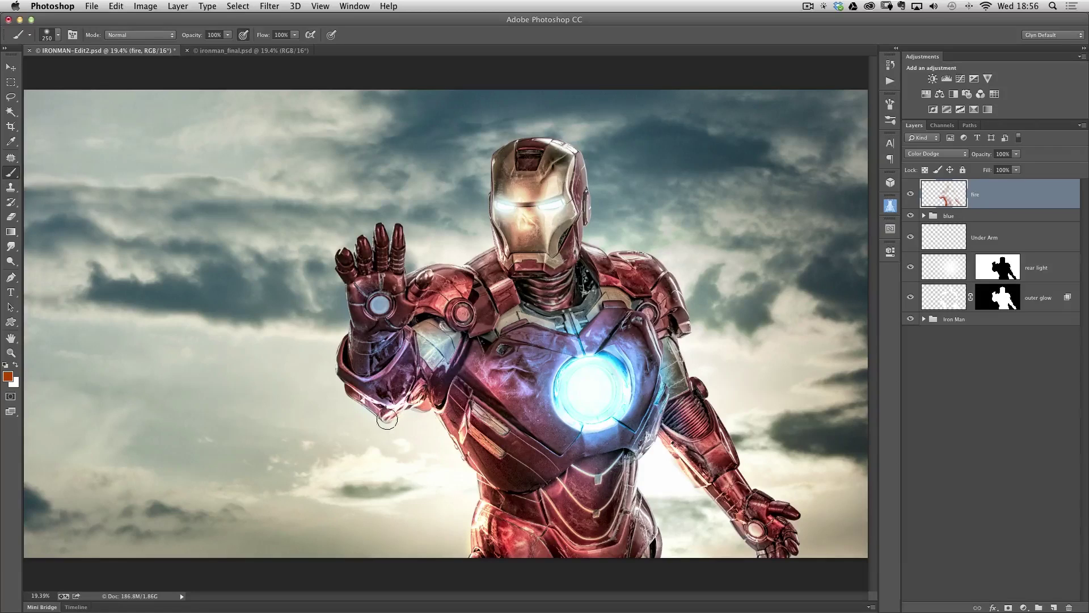
mouse_move(387, 420)
left_mouse_down()
mouse_move(379, 413)
mouse_move(402, 419)
left_mouse_up()
Check the reference, then raise the fire layer's Hue/Saturation Lightness to +26.
left_click(253, 54)
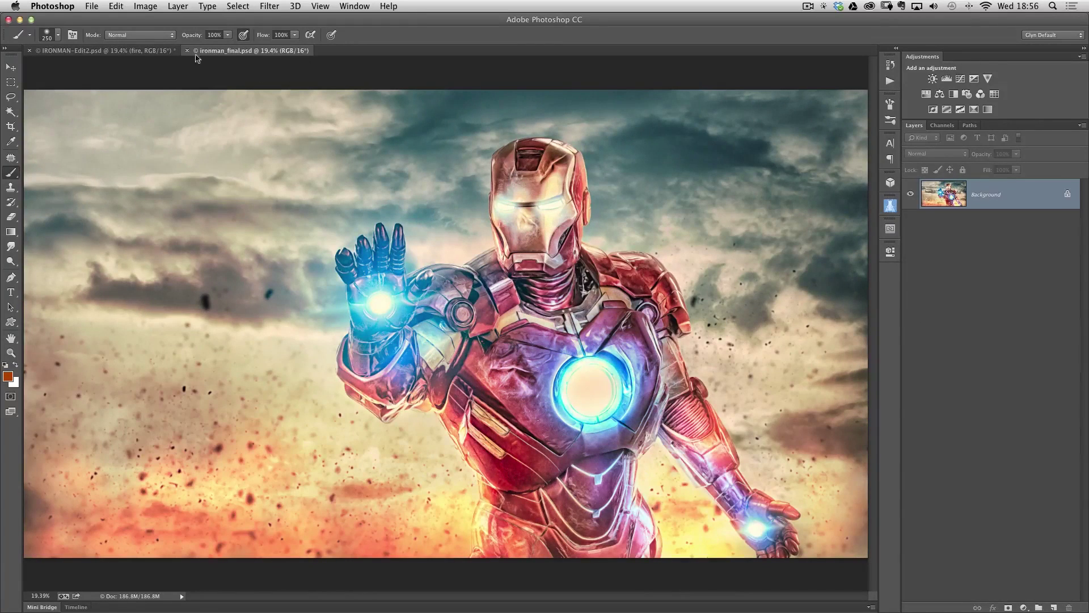
left_click(142, 52)
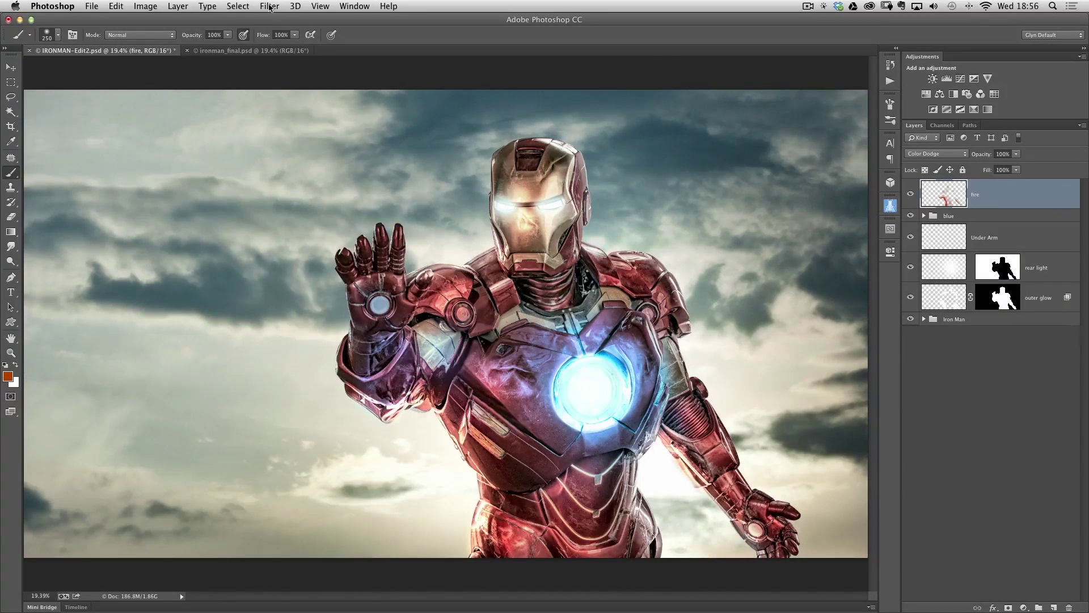
left_click(146, 6)
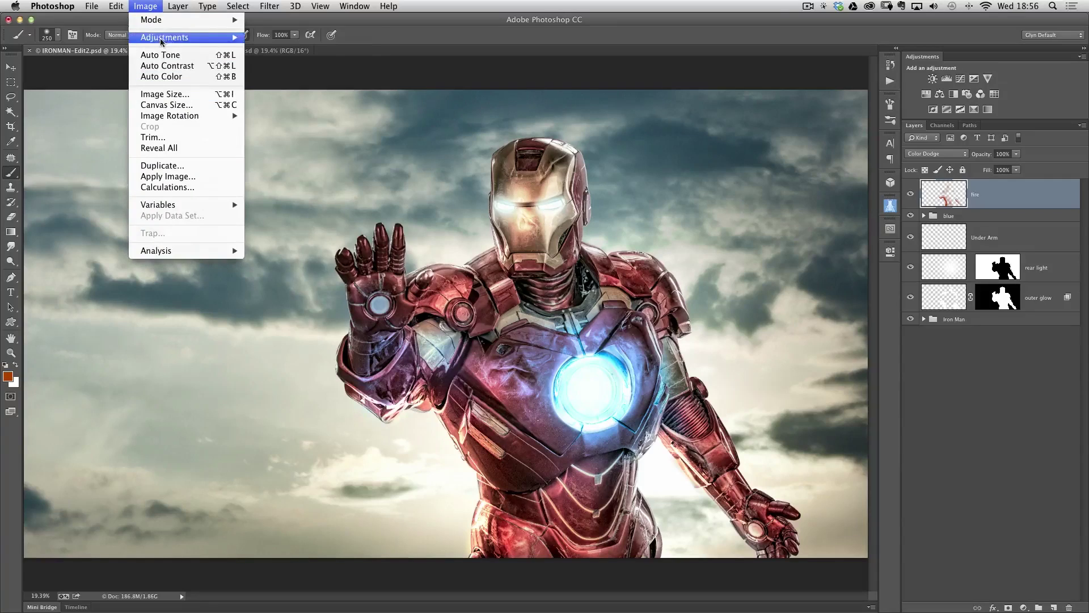
mouse_move(170, 37)
left_click(289, 99)
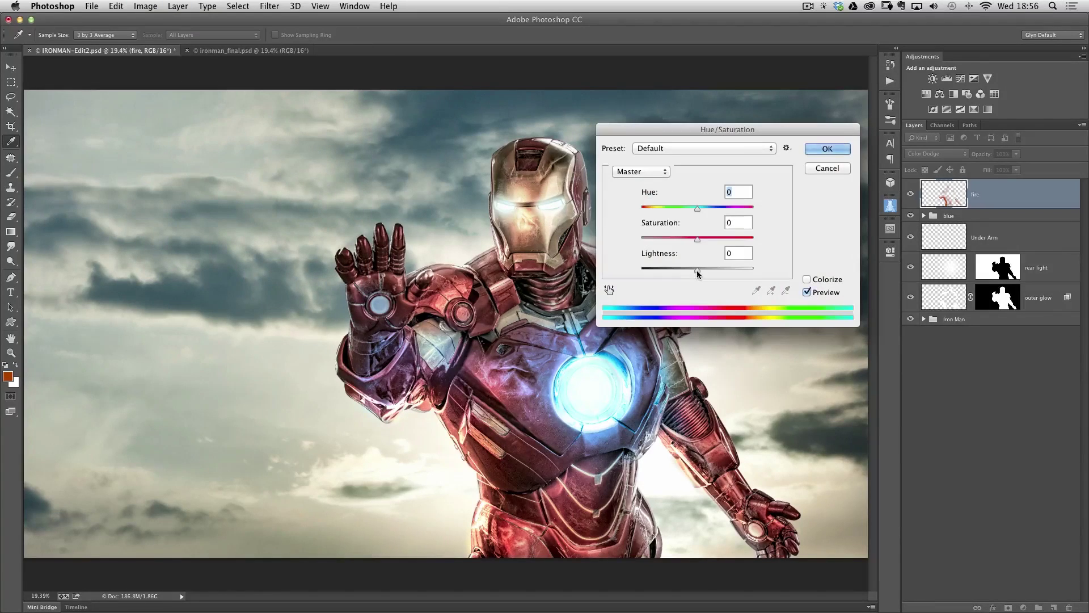
left_click_drag(697, 270, 711, 271)
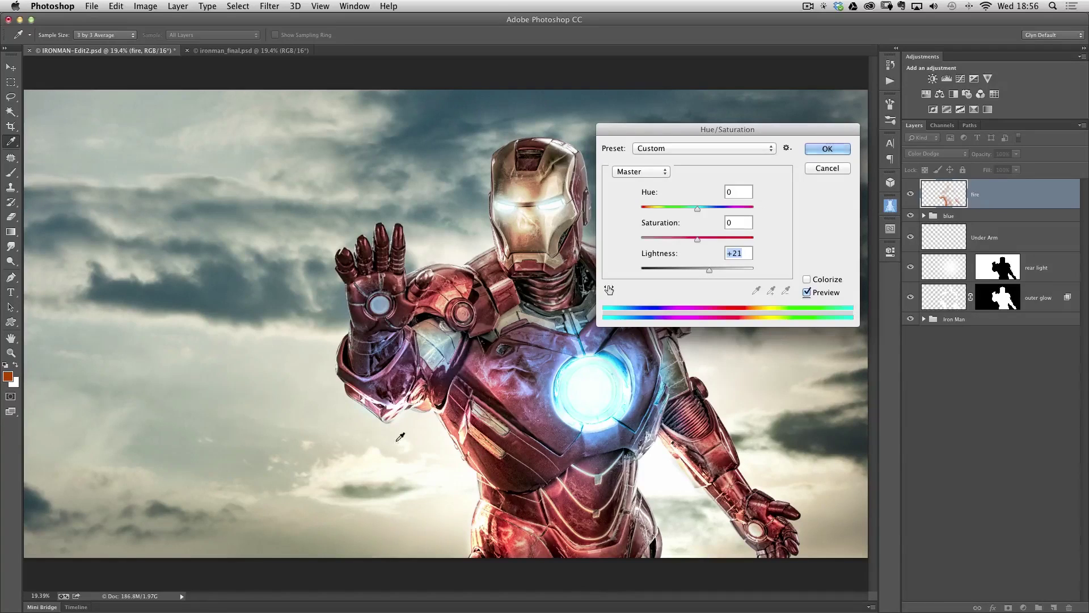
left_click_drag(711, 273, 714, 273)
left_click(825, 148)
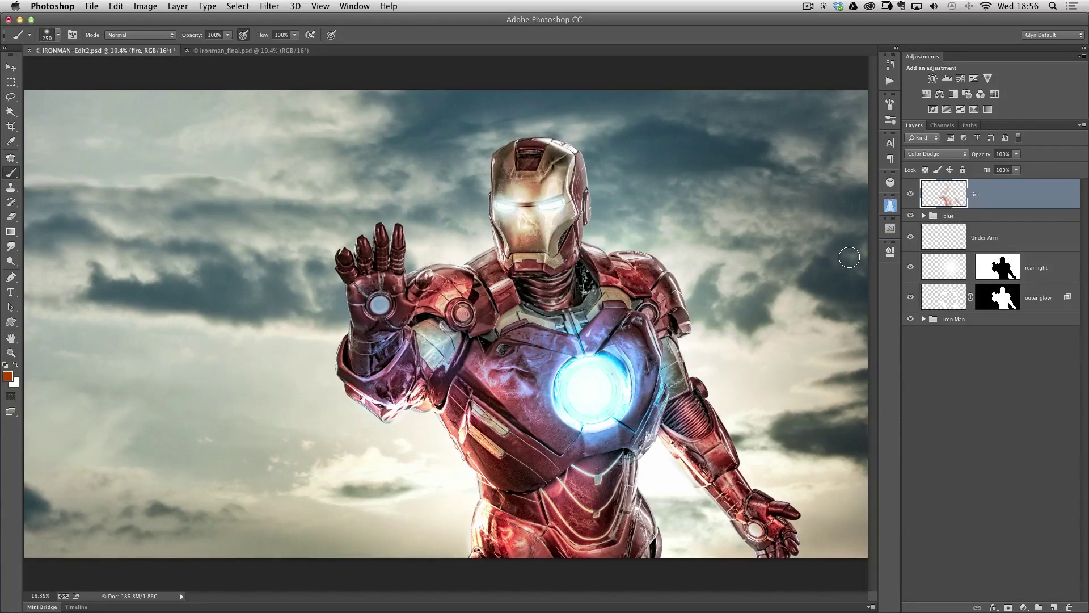
Switch to the ironman_final.psd tab to compare against the finished image.
left_click(233, 50)
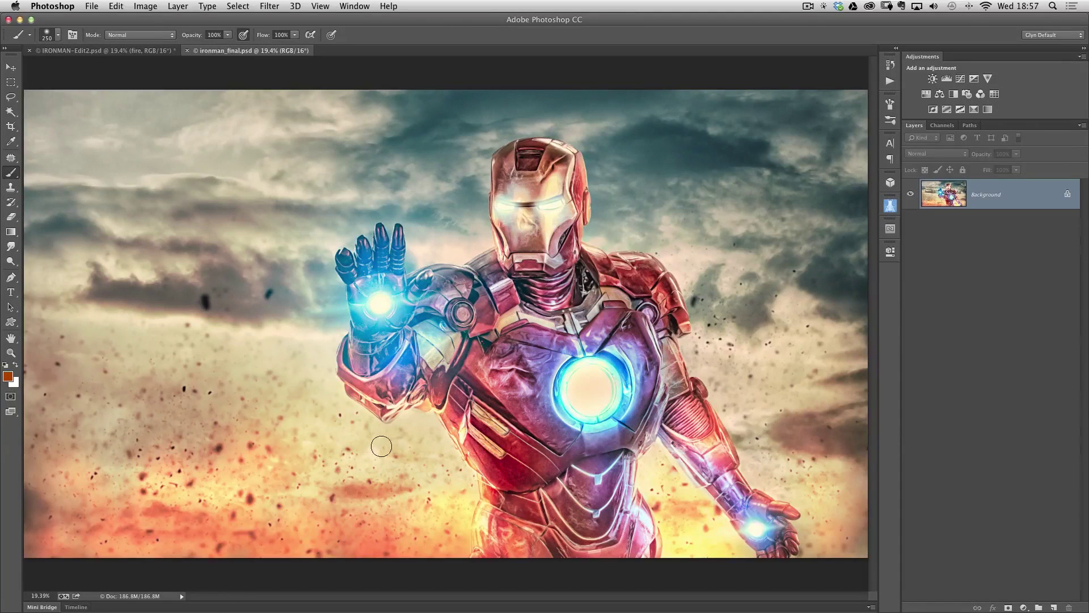